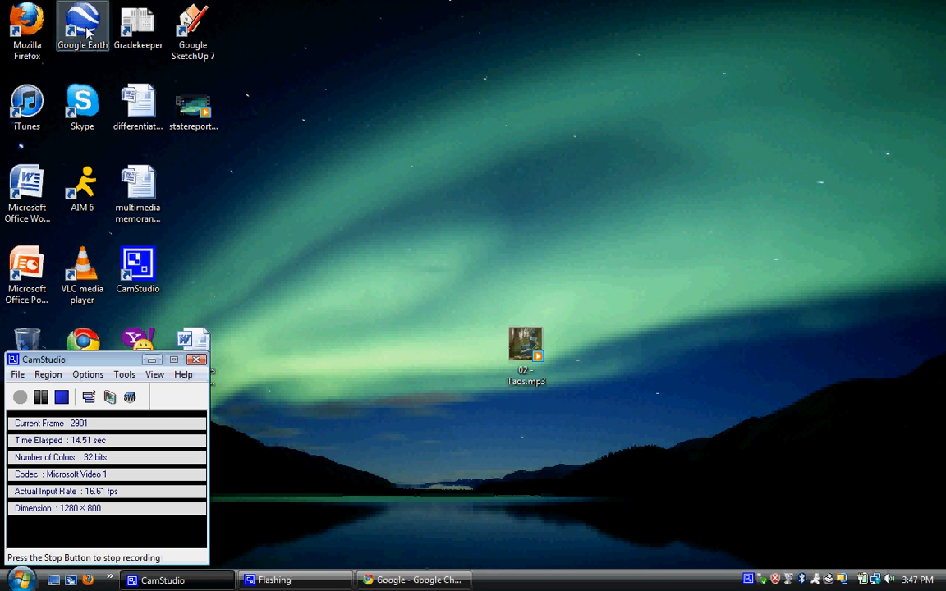
Step: Launch Google Earth from its desktop shortcut
{"action": "double_click", "coordinate": [86, 32]}
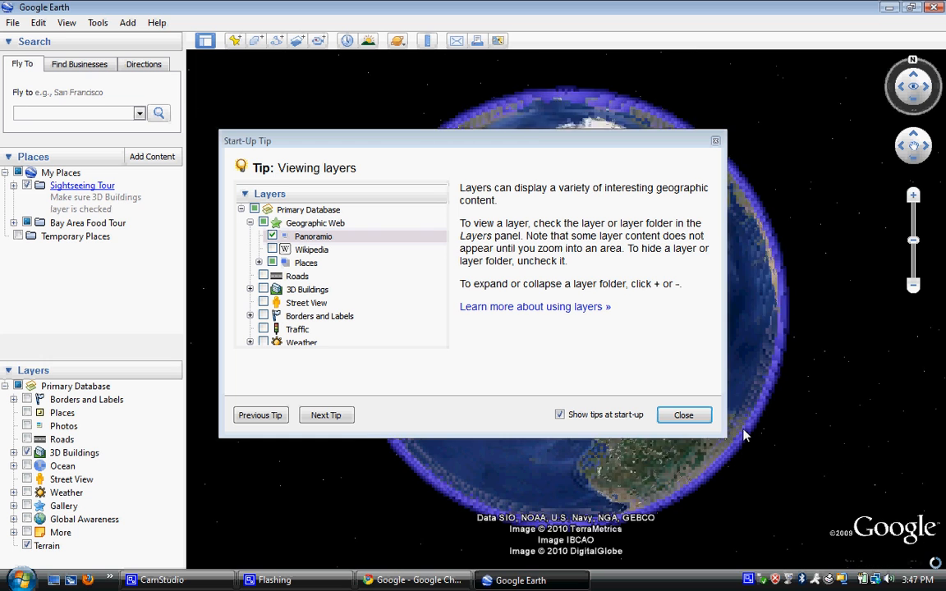
Step: Dismiss the Start-Up Tip so the full globe is visible
{"action": "left_click", "coordinate": [683, 417]}
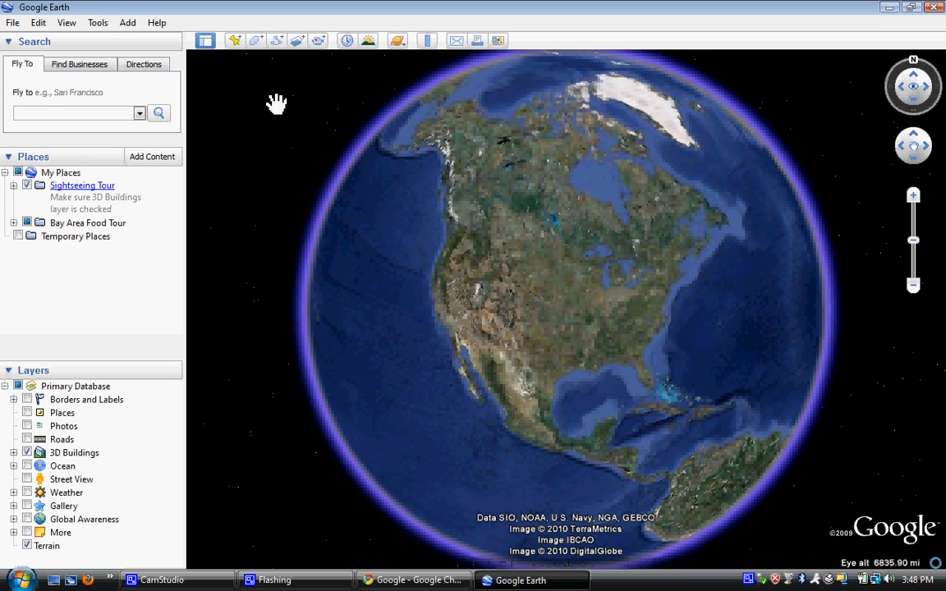
Step: Create a placemark named 'United States' and save it under My Places
{"action": "left_click", "coordinate": [236, 42]}
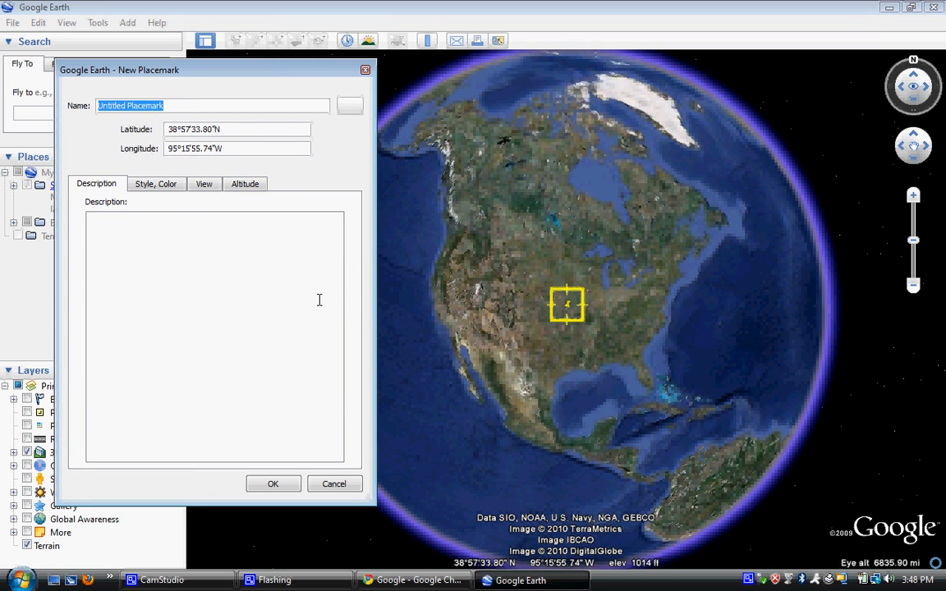
{"action": "left_click", "coordinate": [200, 234]}
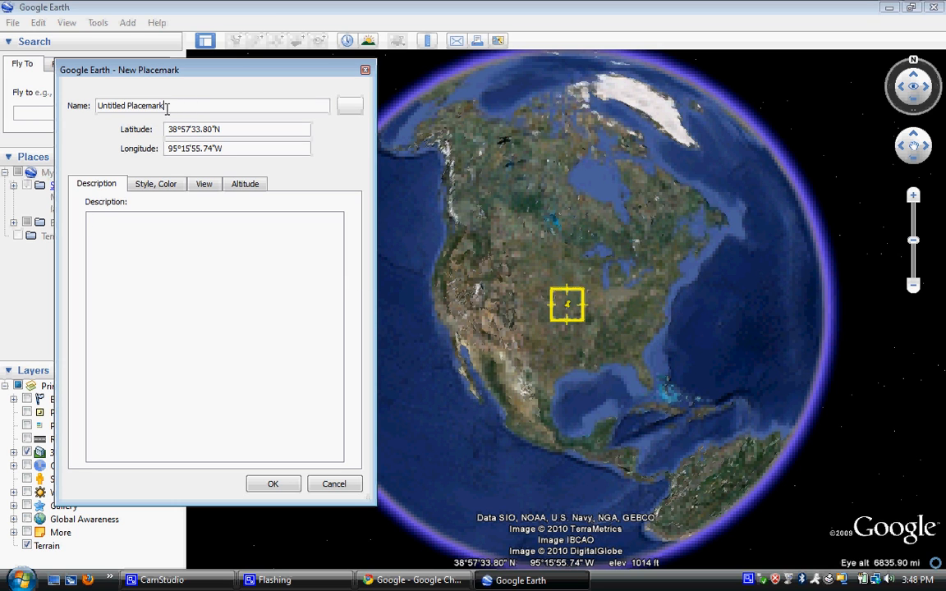
{"action": "left_click_drag", "start_coordinate": [169, 105], "coordinate": [32, 101]}
{"action": "type", "text": "United Stgate"}
{"action": "key", "text": "BackSpace"}
{"action": "key", "text": "BackSpace"}
{"action": "key", "text": "BackSpace"}
{"action": "key", "text": "BackSpace"}
{"action": "type", "text": "ates"}
{"action": "left_click", "coordinate": [273, 484]}
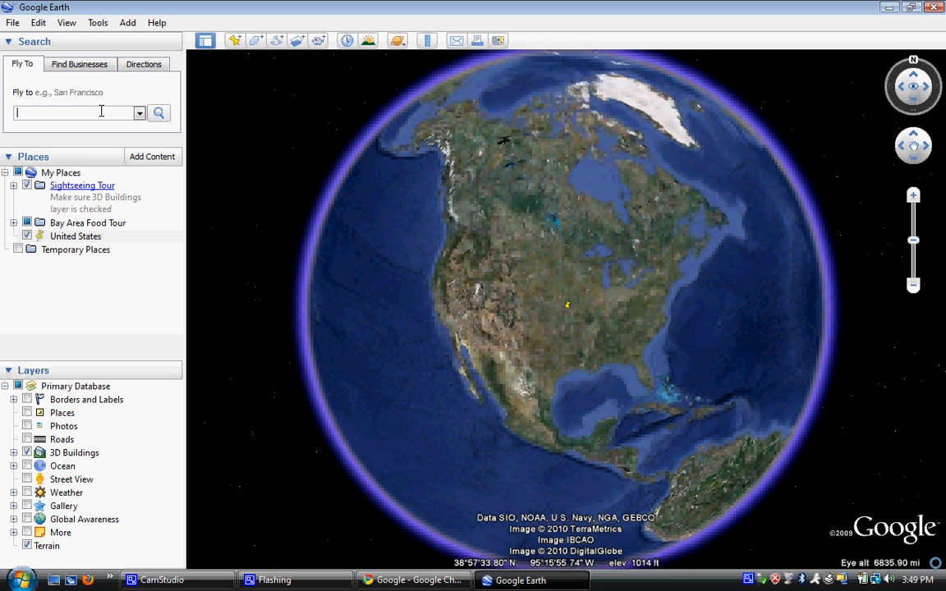
Step: Fly to California and add a California placemark described 'California became the 32nd state in 1850.'
{"action": "type", "text": "California"}
{"action": "key", "text": "Return"}
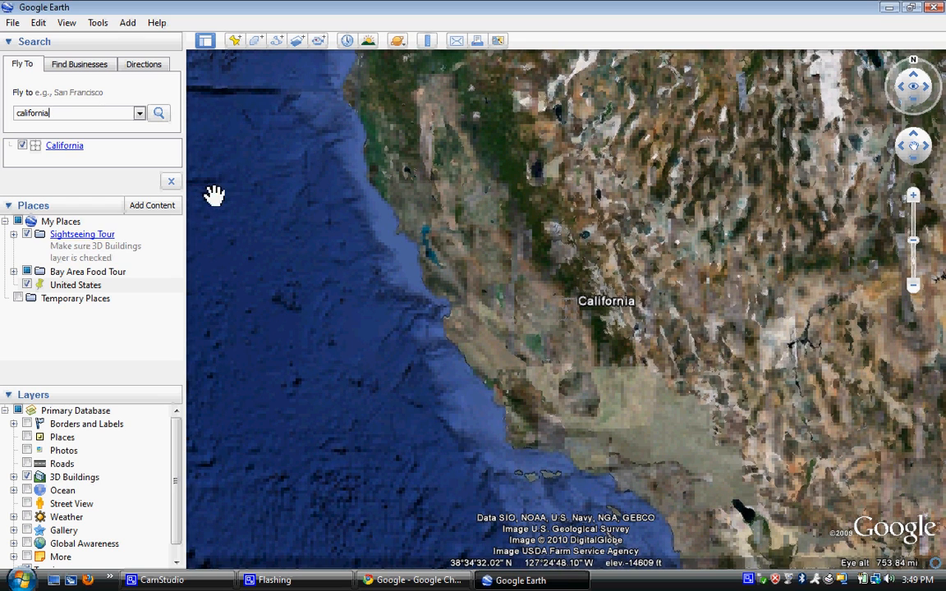
{"action": "left_click", "coordinate": [234, 40]}
{"action": "type", "text": "C"}
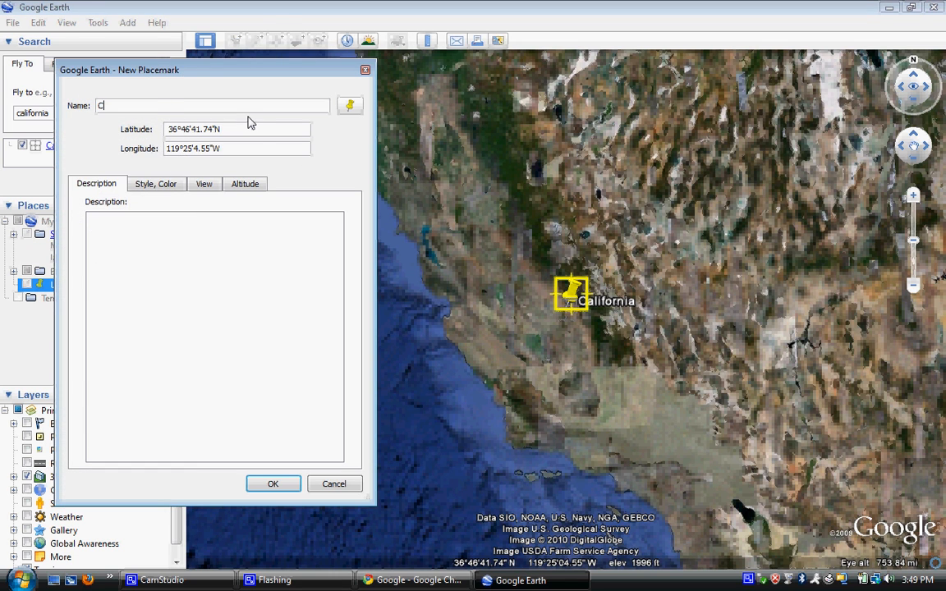
{"action": "type", "text": "alifornia"}
{"action": "left_click", "coordinate": [156, 228]}
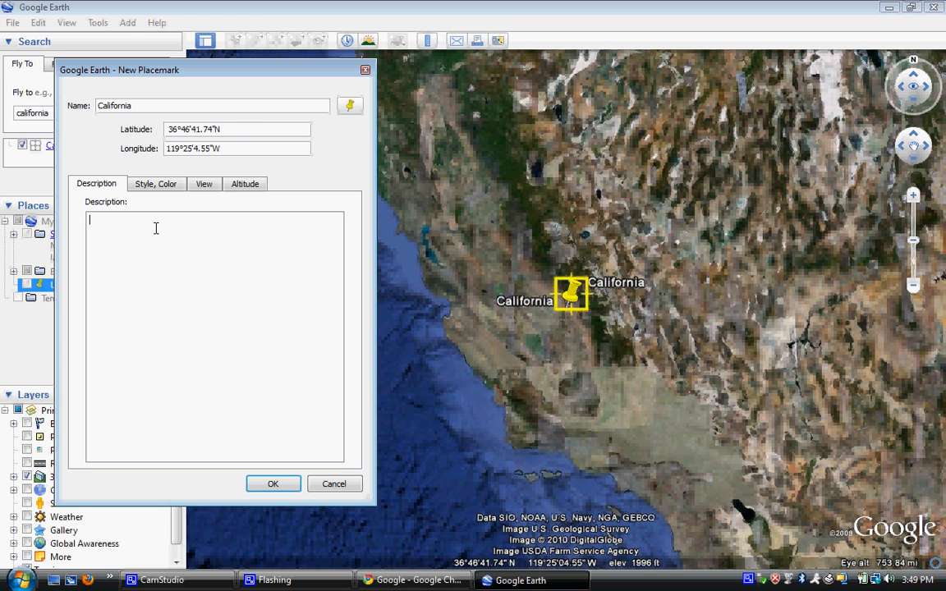
{"action": "type", "text": "California became the 32nd state in 18"}
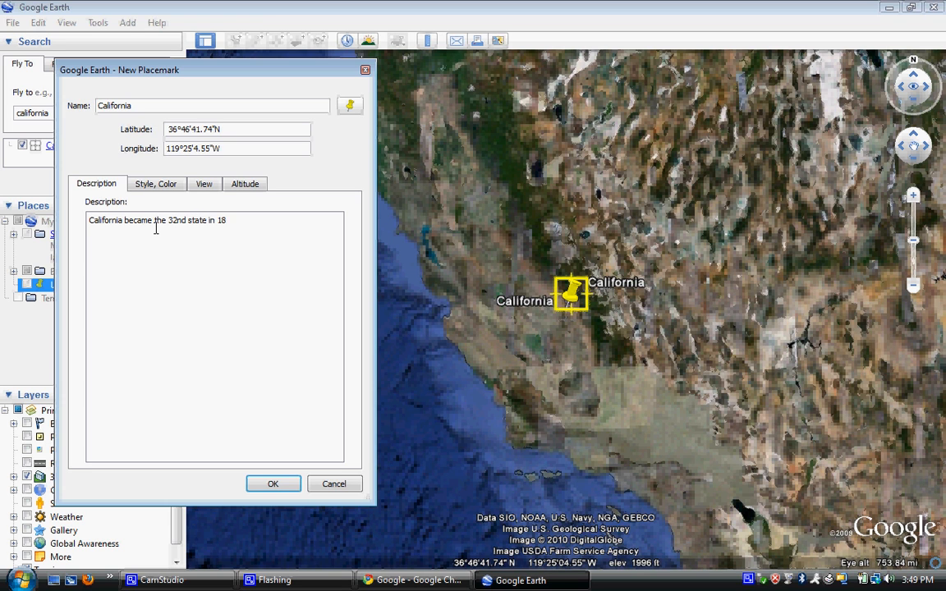
{"action": "type", "text": "50."}
{"action": "key", "text": "Return"}
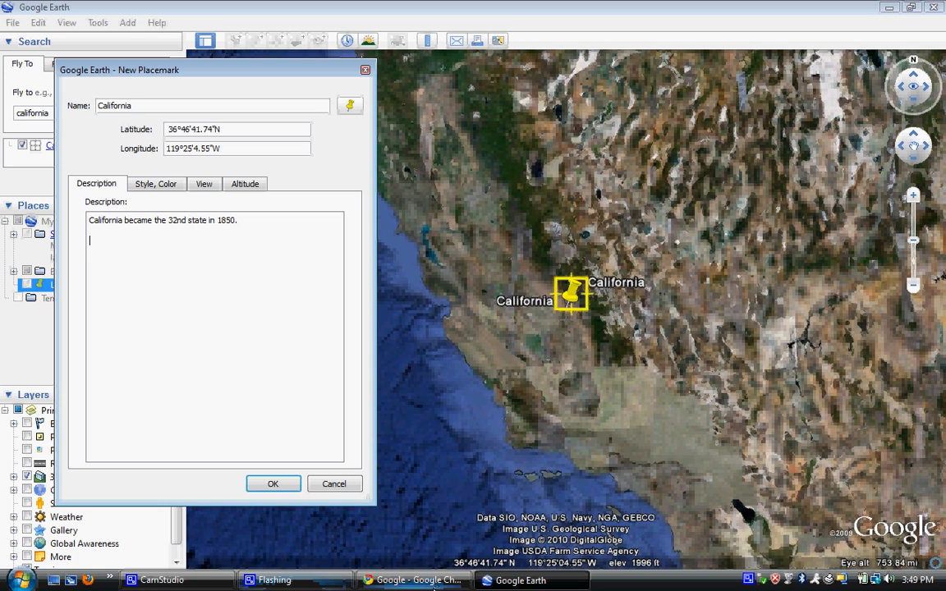
Step: In Chrome, find the California Republic flag (california.gif) on Google Images and copy its image URL
{"action": "left_click", "coordinate": [434, 582]}
{"action": "type", "text": "ca"}
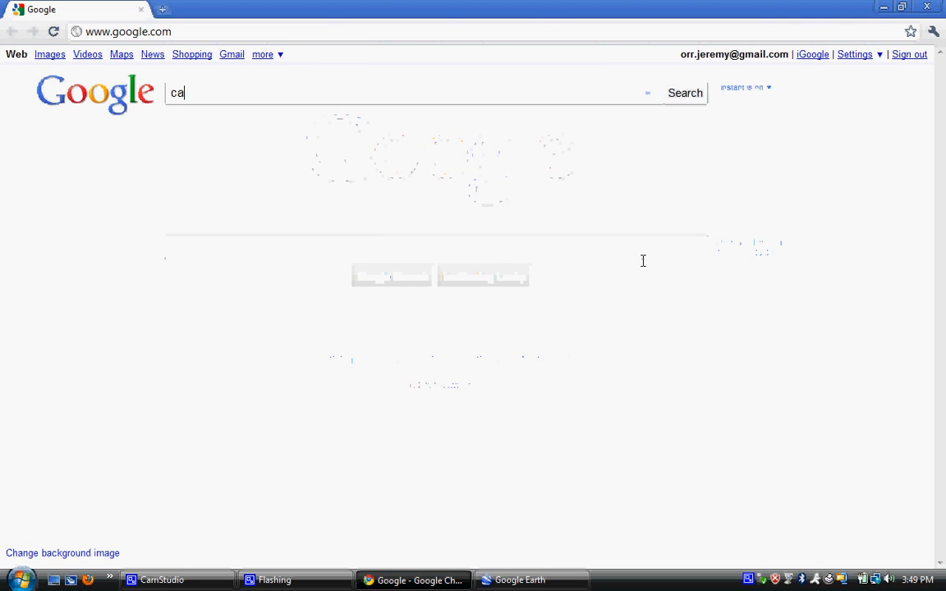
{"action": "type", "text": "lifornia"}
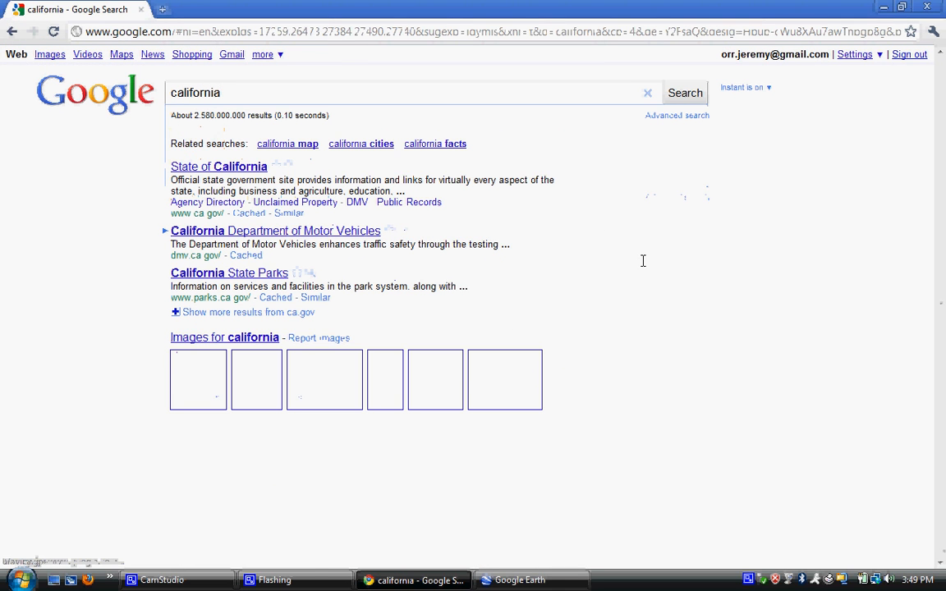
{"action": "left_click", "coordinate": [52, 58]}
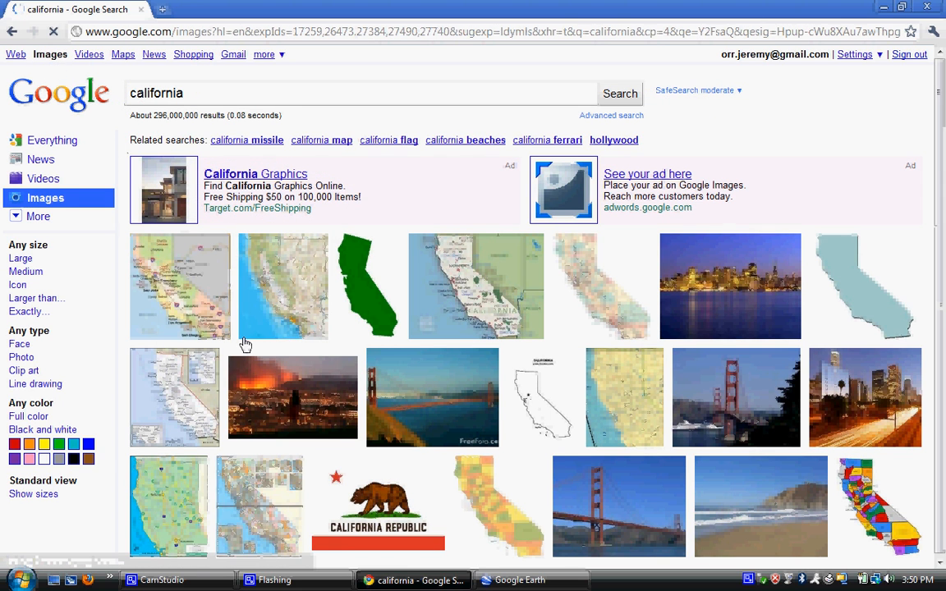
{"action": "left_click", "coordinate": [393, 494]}
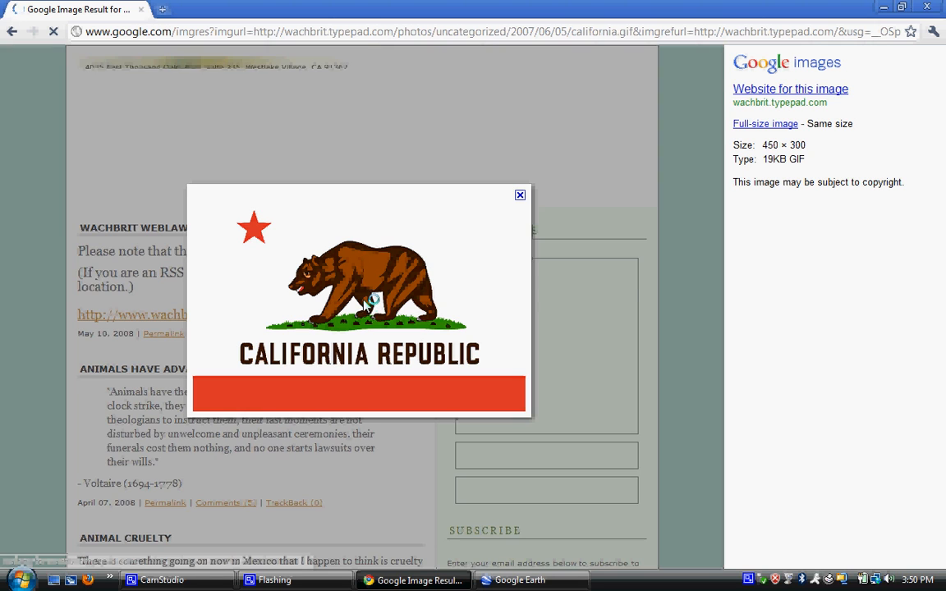
{"action": "right_click", "coordinate": [366, 300]}
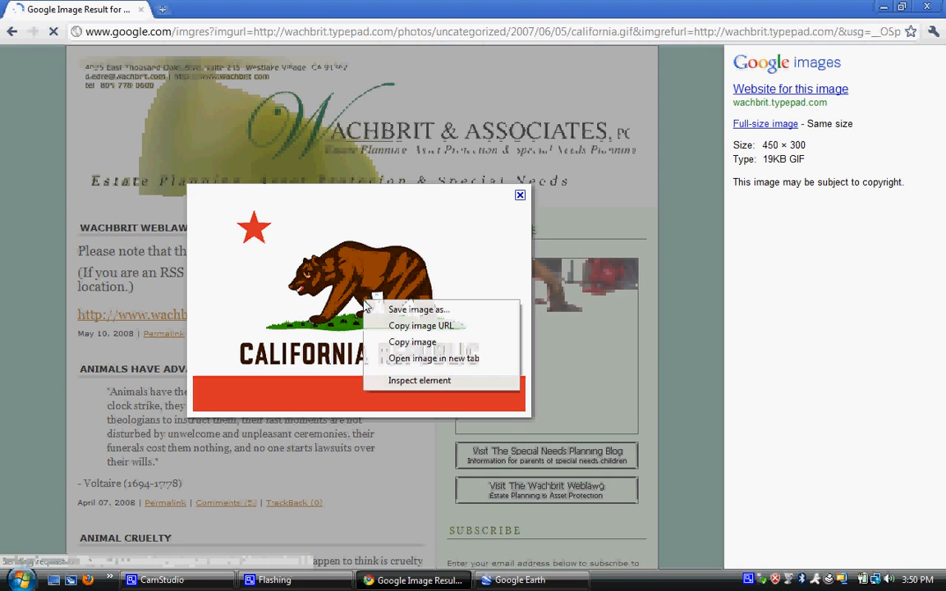
{"action": "left_click", "coordinate": [411, 332]}
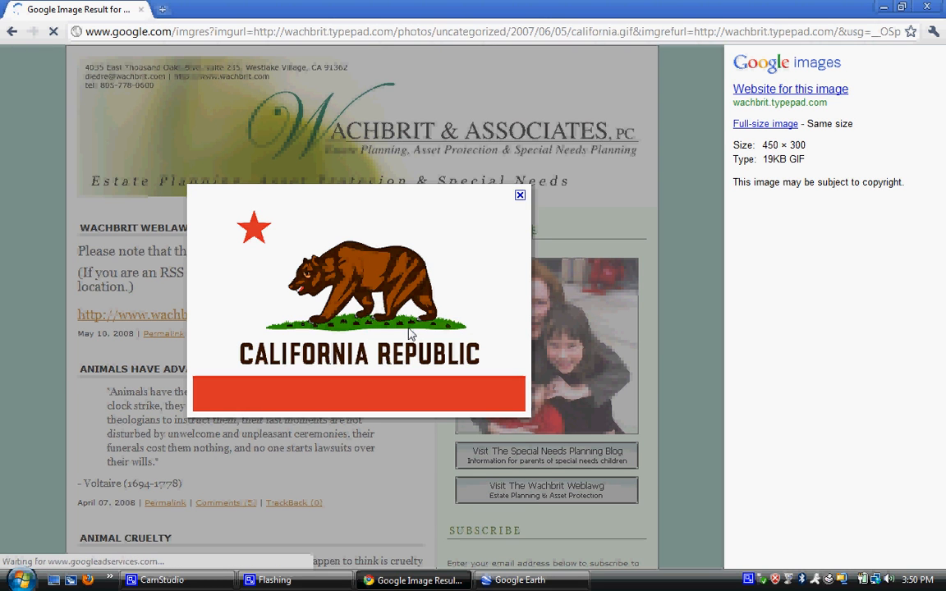
{"action": "left_click", "coordinate": [534, 581]}
Step: Embed the copied flag URL as an <img src=...> tag in the description and save the placemark
{"action": "left_click", "coordinate": [164, 253]}
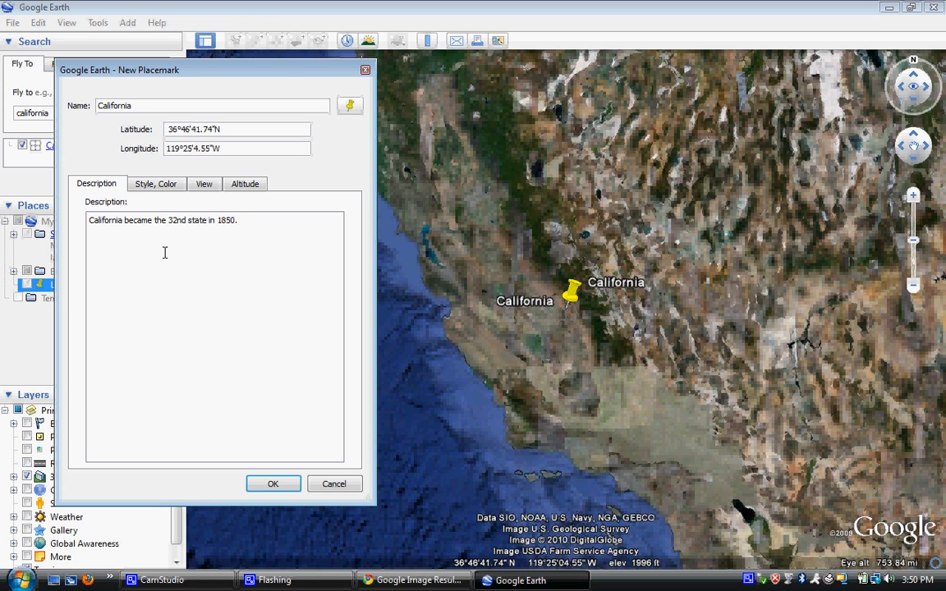
{"action": "type", "text": "<img src"}
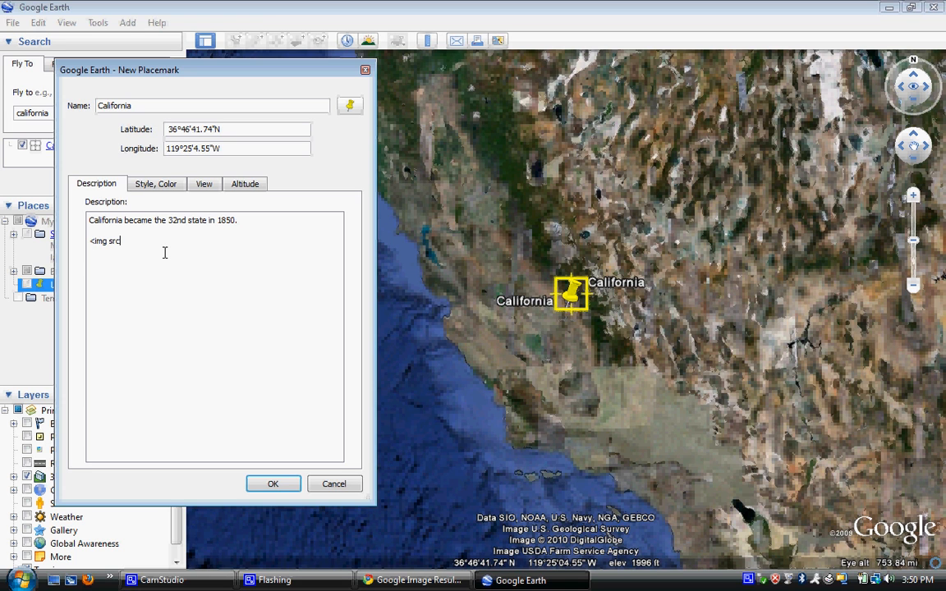
{"action": "type", "text": "="}
{"action": "key", "text": "ctrl+v"}
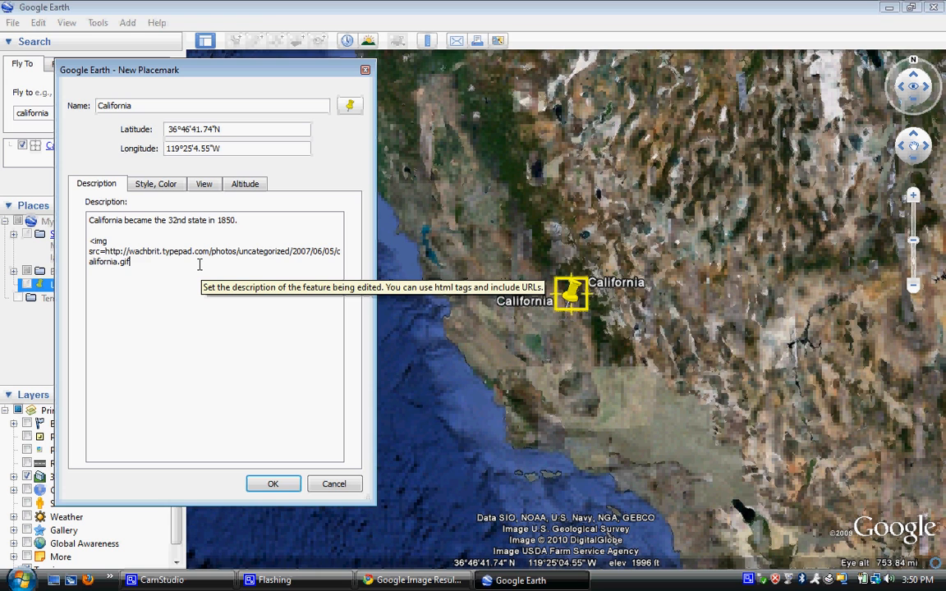
{"action": "type", "text": ">"}
{"action": "left_click", "coordinate": [283, 487]}
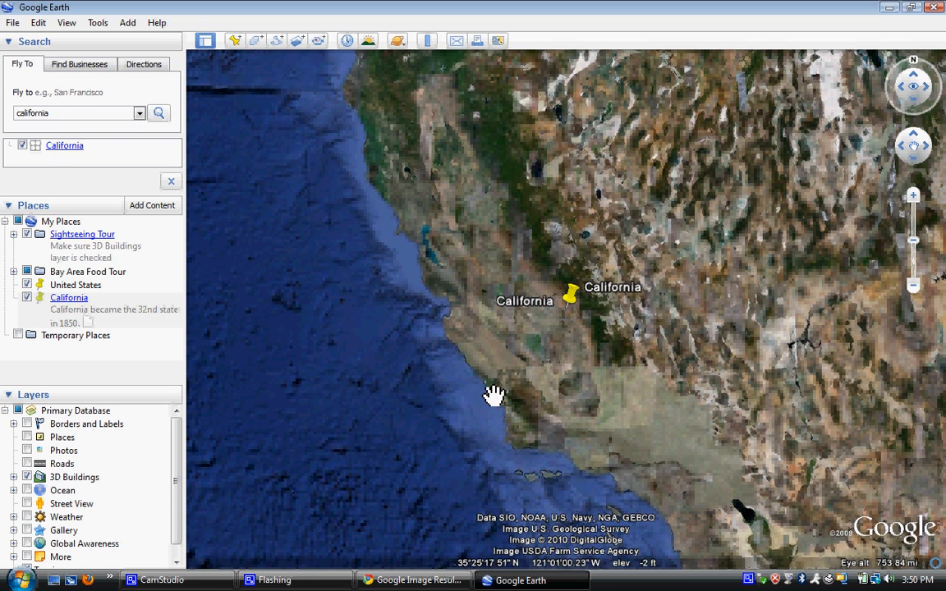
{"action": "left_click", "coordinate": [572, 298]}
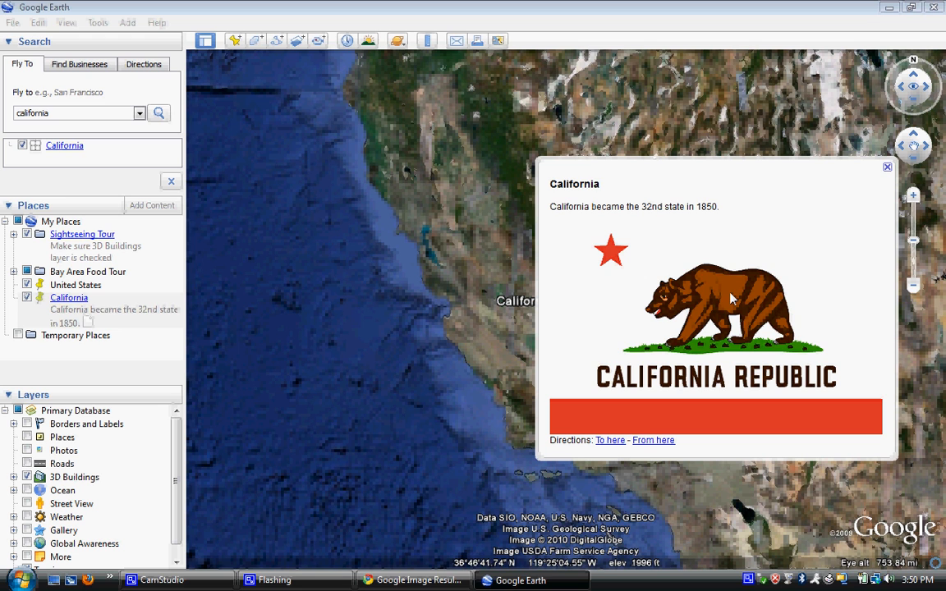
{"action": "left_click", "coordinate": [888, 169]}
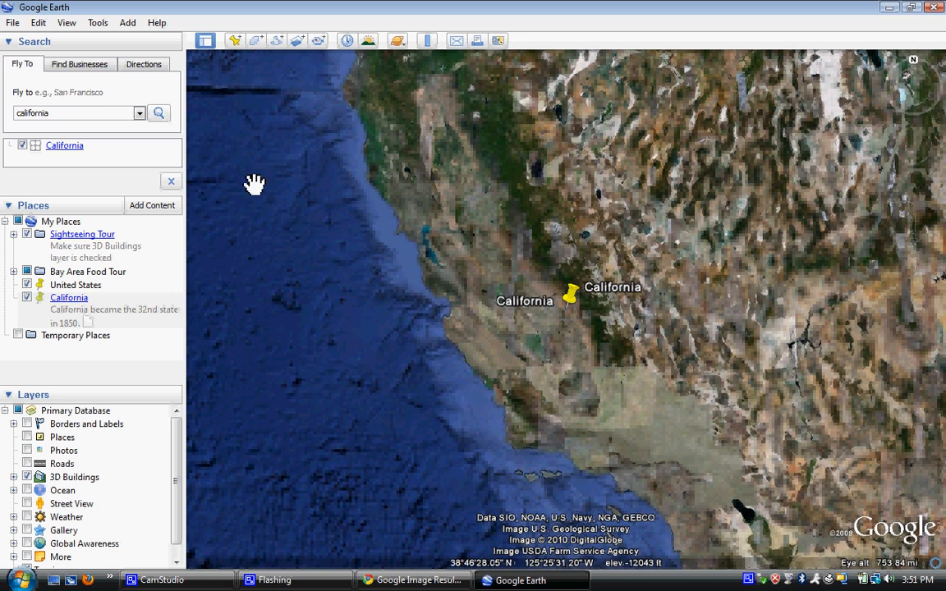
{"action": "left_click_drag", "start_coordinate": [62, 112], "coordinate": [2, 127]}
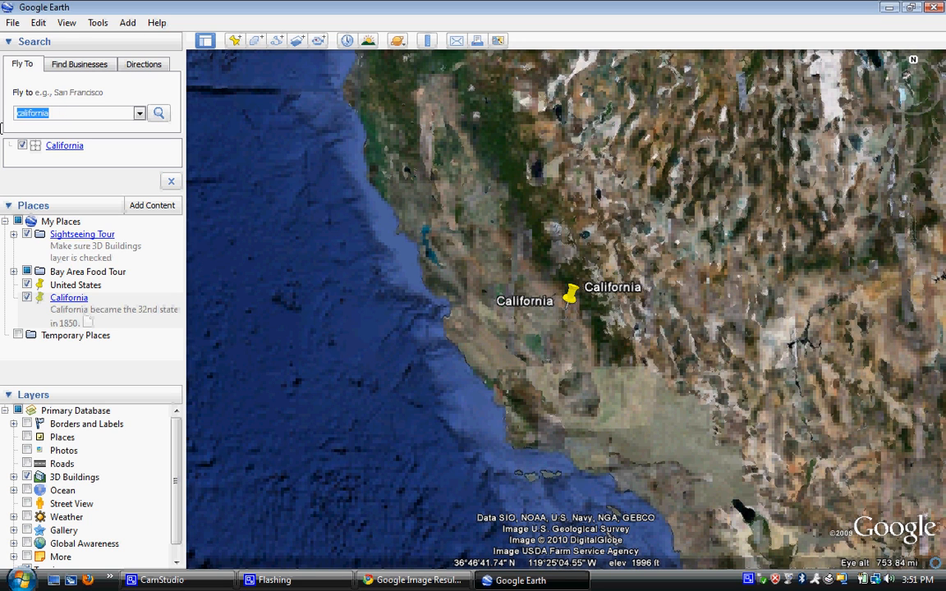
Step: Fly to Sacramento, CA and zoom in once on the downtown area
{"action": "type", "text": "sacramento"}
{"action": "key", "text": "Return"}
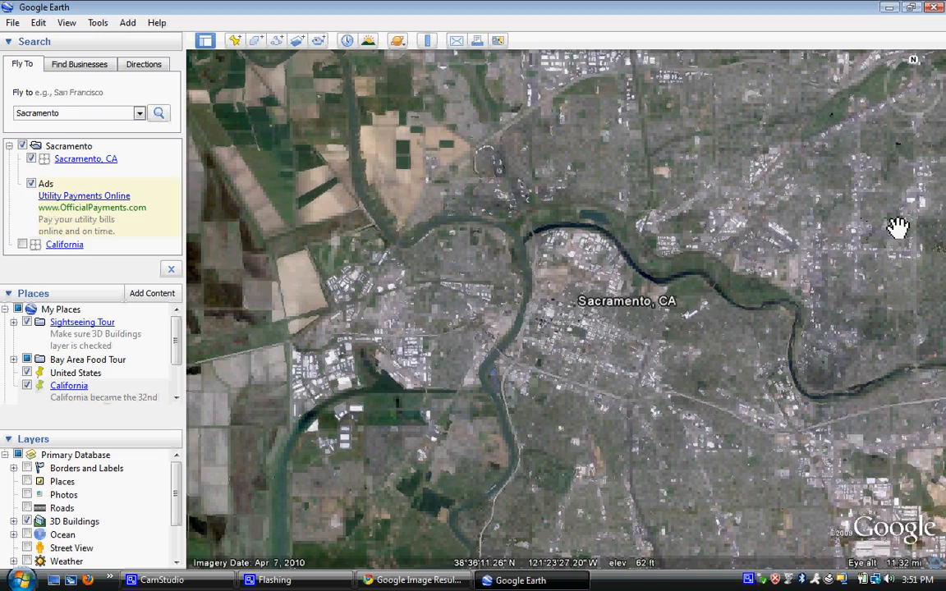
{"action": "mouse_move", "coordinate": [918, 204]}
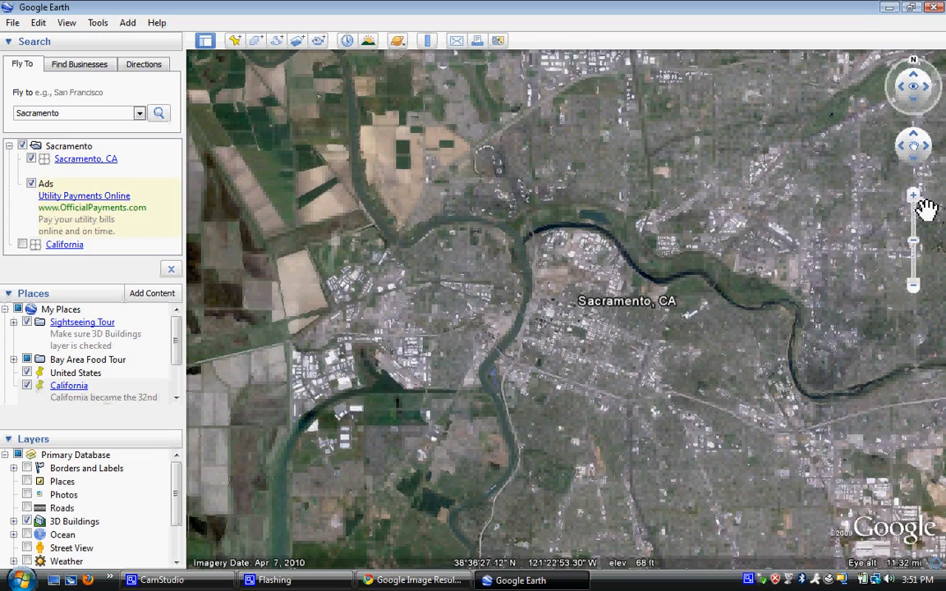
{"action": "left_click", "coordinate": [914, 195]}
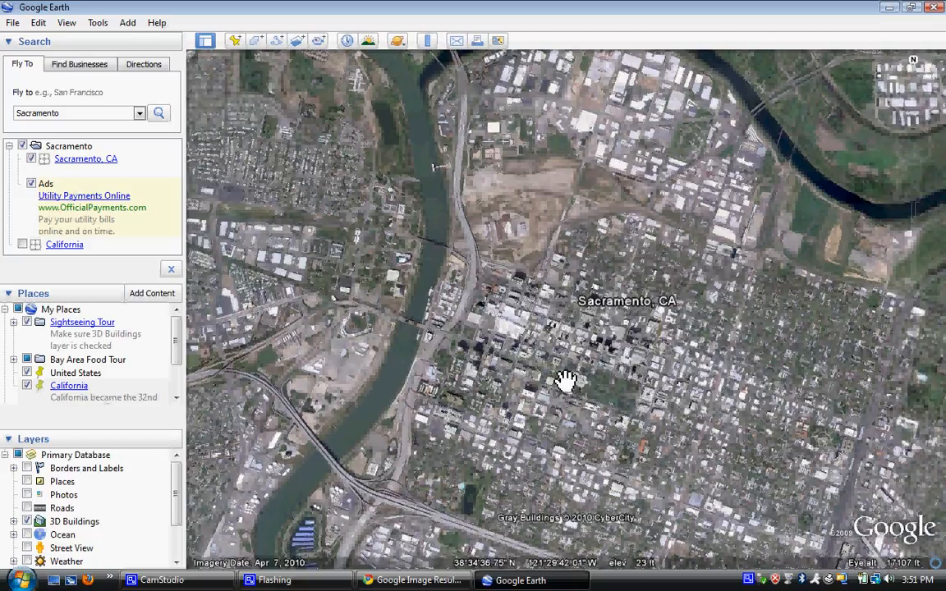
Step: Zoom in on the Capitol, rotate around it, and tilt into an oblique view of the dome
{"action": "scroll", "coordinate": [569, 383], "scroll_direction": "up", "scroll_amount": 3}
{"action": "scroll", "coordinate": [566, 381], "scroll_direction": "up", "scroll_amount": 5}
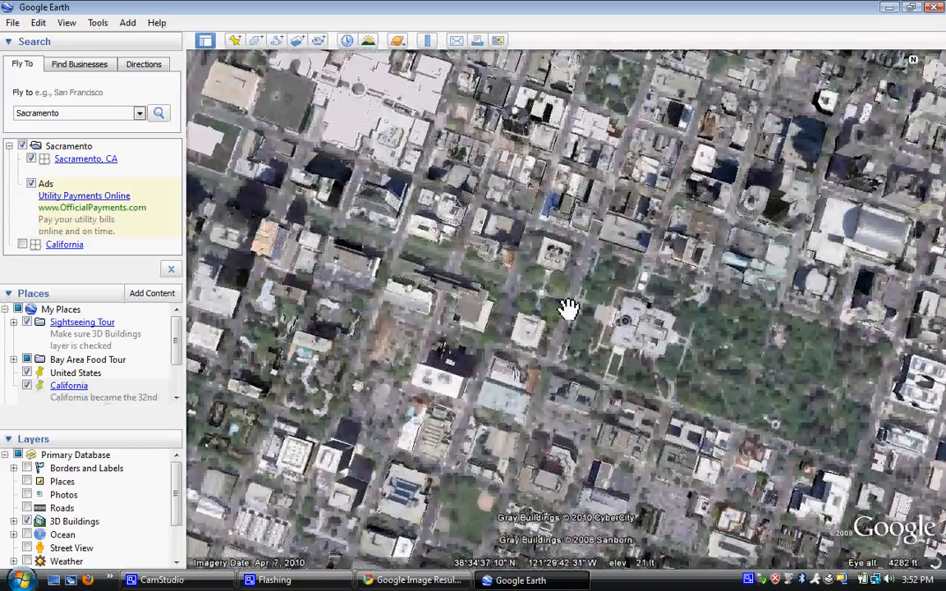
{"action": "scroll", "coordinate": [562, 297], "scroll_direction": "up", "scroll_amount": 4}
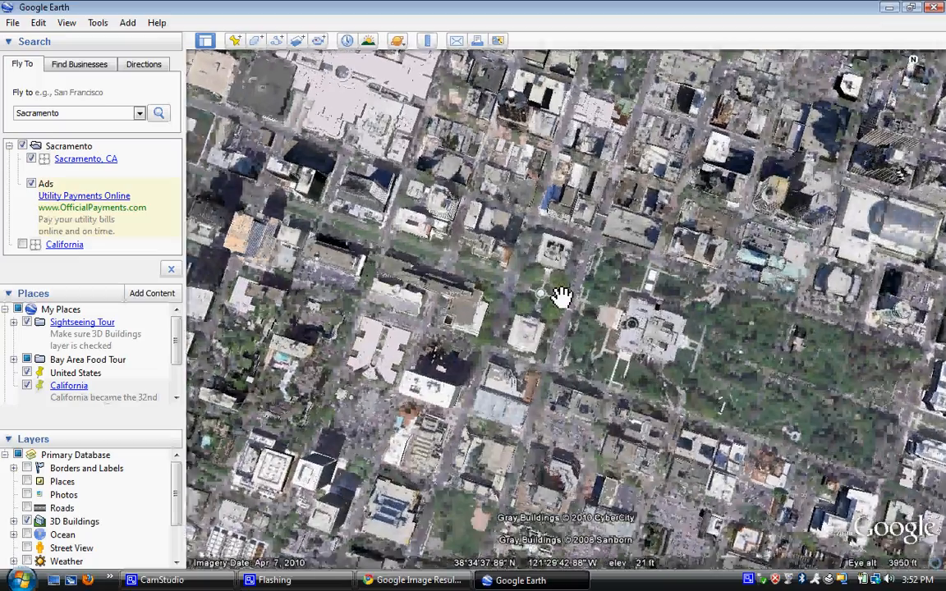
{"action": "scroll", "coordinate": [595, 333], "scroll_direction": "up", "scroll_amount": 2}
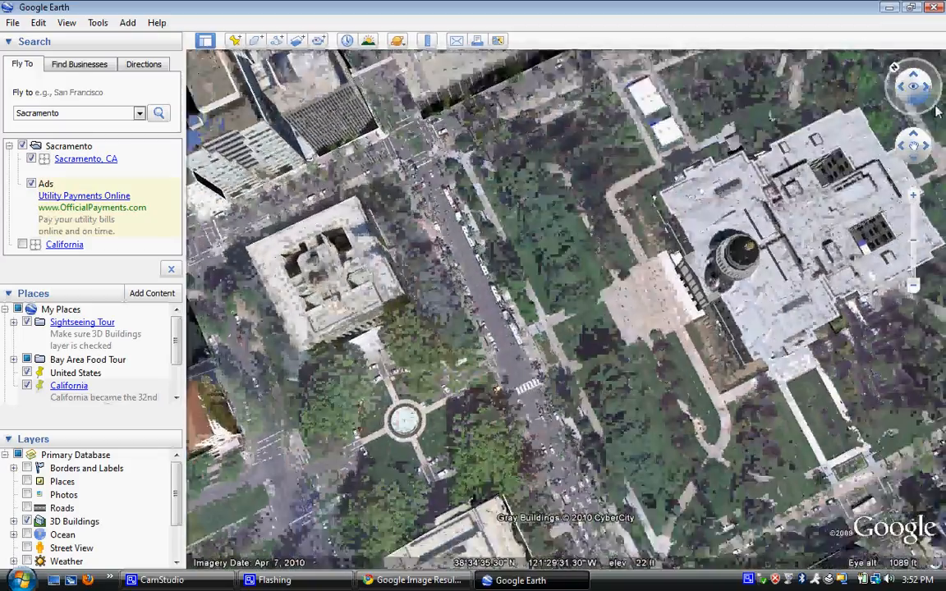
{"action": "left_click_drag", "start_coordinate": [936, 109], "coordinate": [921, 94]}
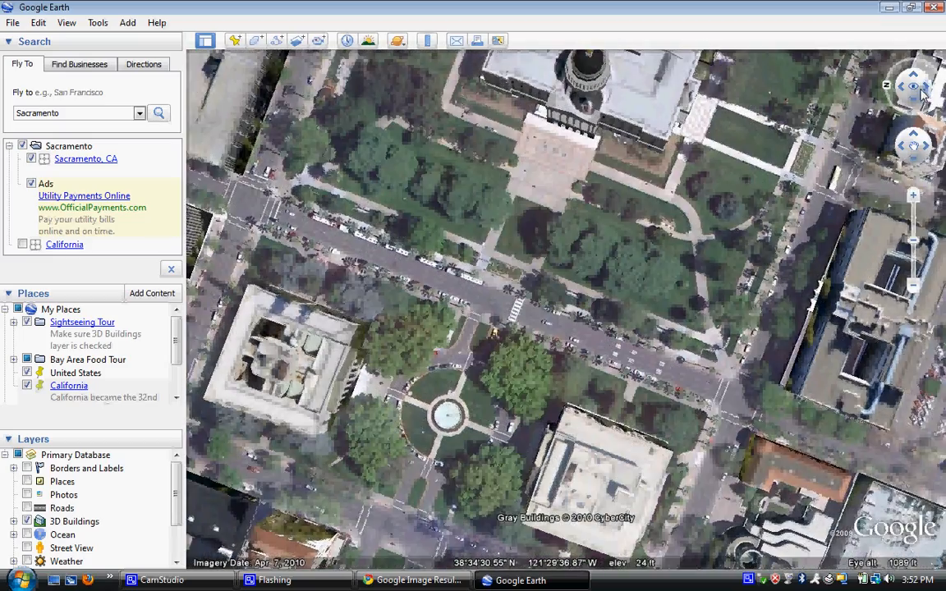
{"action": "left_click", "coordinate": [913, 194]}
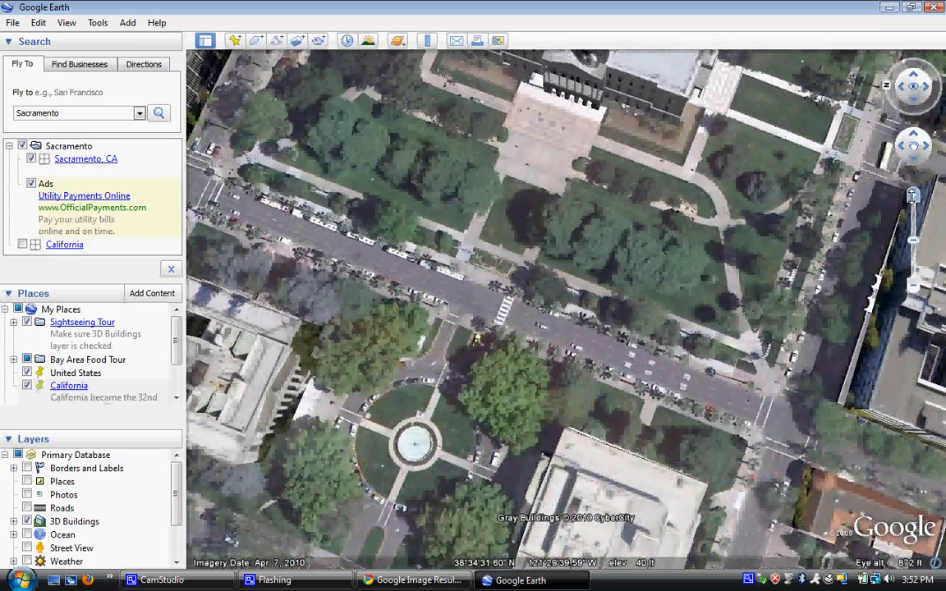
{"action": "left_click", "coordinate": [913, 195]}
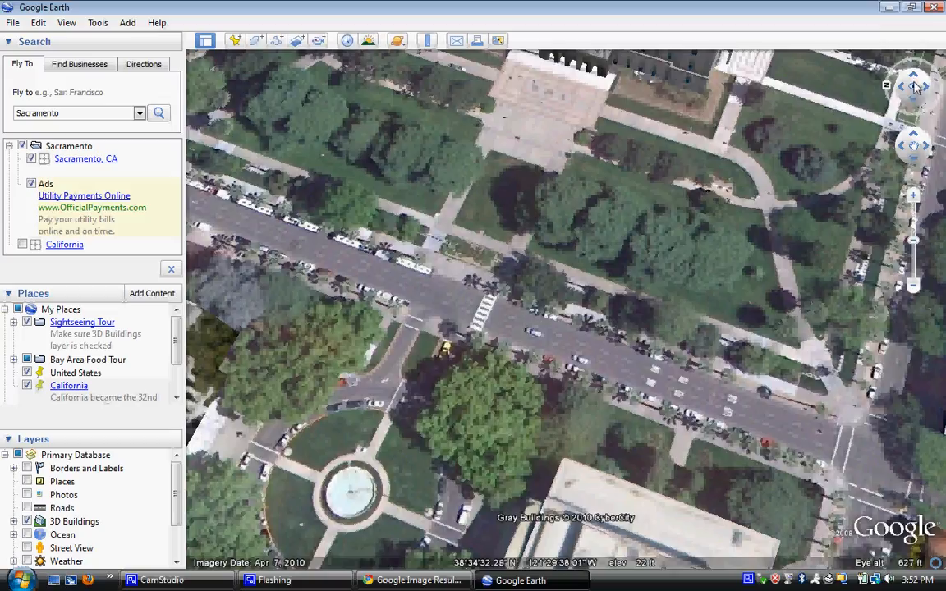
{"action": "mouse_move", "coordinate": [918, 88]}
{"action": "left_mouse_down"}
{"action": "mouse_move", "coordinate": [917, 74]}
{"action": "mouse_move", "coordinate": [918, 109]}
{"action": "left_mouse_up"}
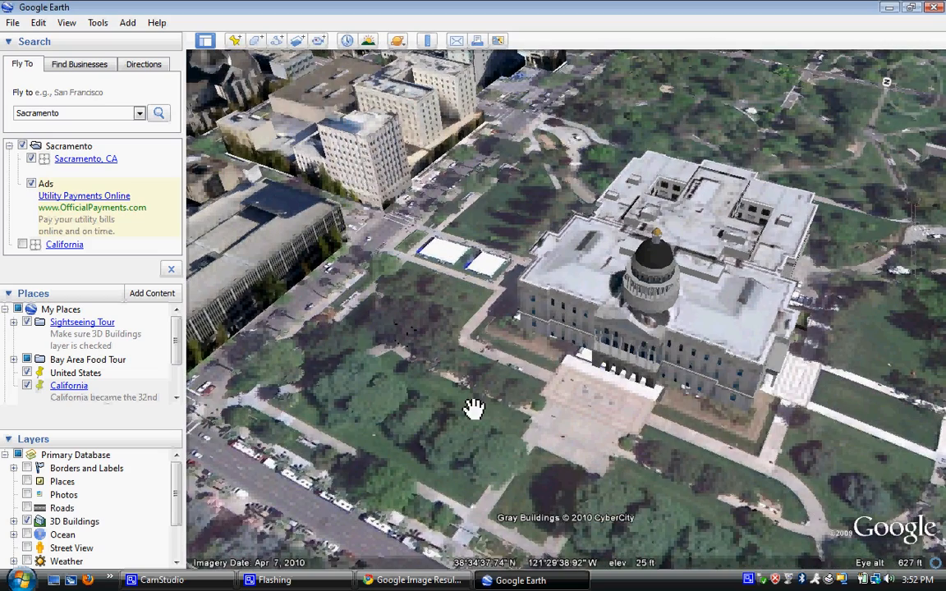
Step: Add a 'Sacramento- State Capital' placemark on the Capitol with description 'Information about Sacramento'
{"action": "left_click", "coordinate": [235, 45]}
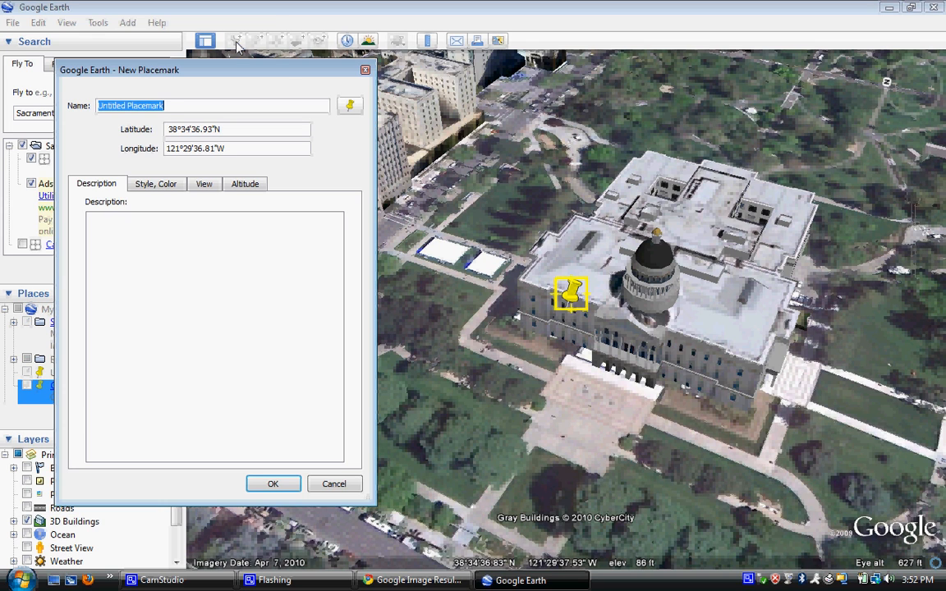
{"action": "type", "text": "Sacr"}
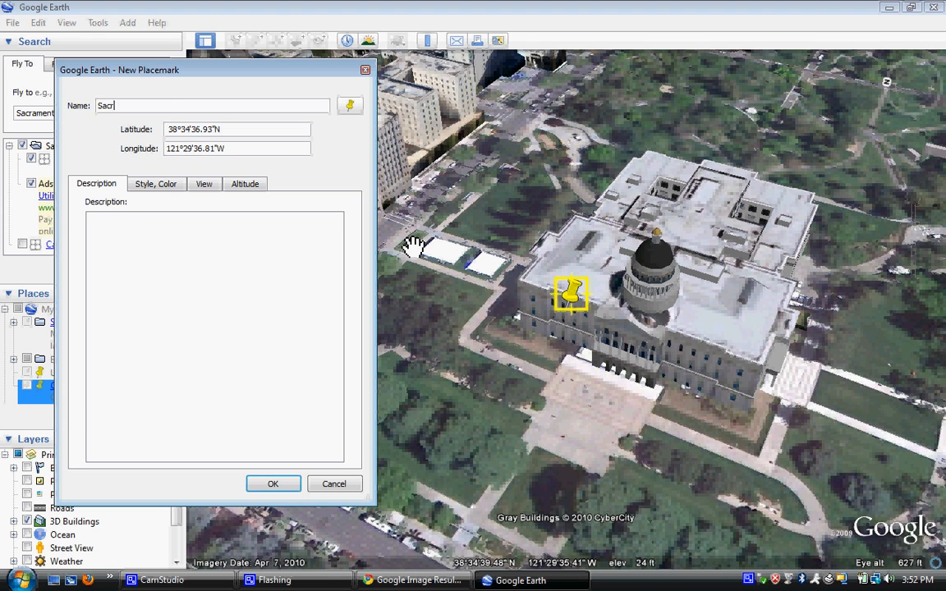
{"action": "type", "text": "amento- State Capital"}
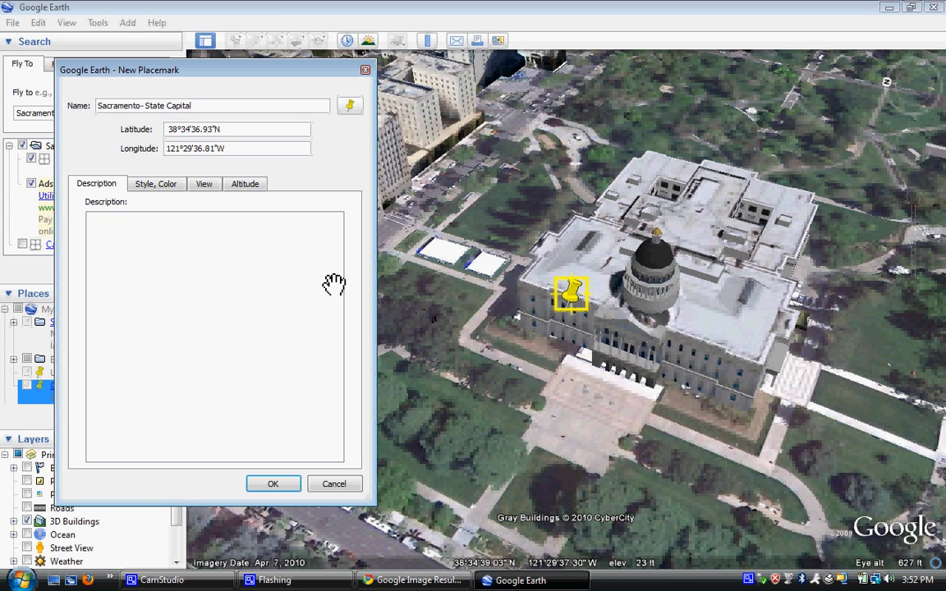
{"action": "left_click", "coordinate": [233, 229]}
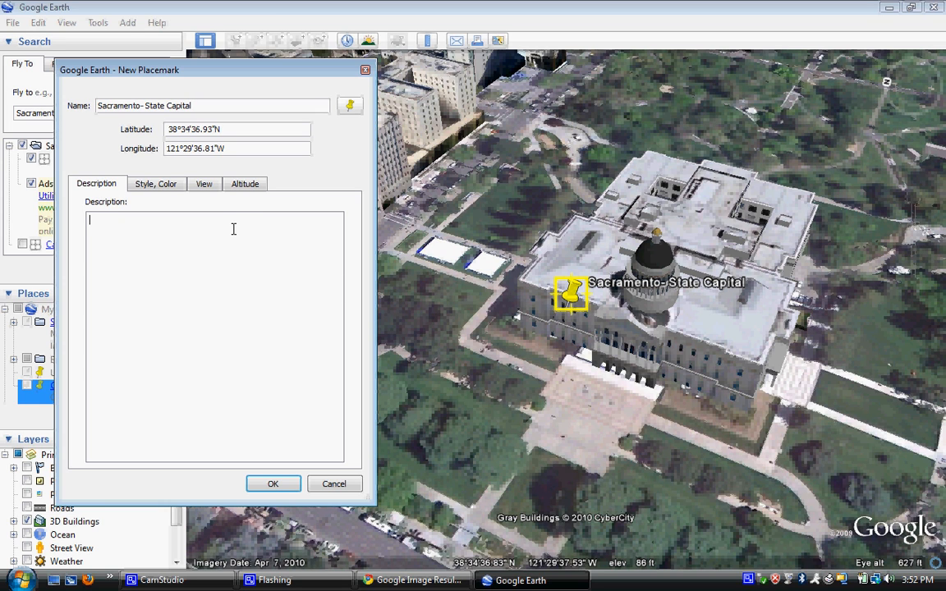
{"action": "type", "text": "Information about Sacr"}
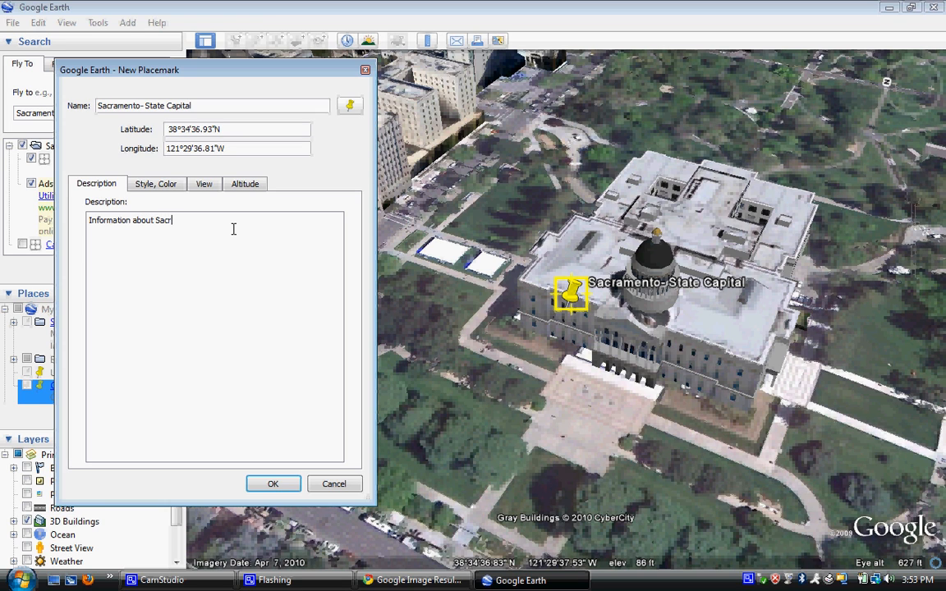
{"action": "type", "text": "amento."}
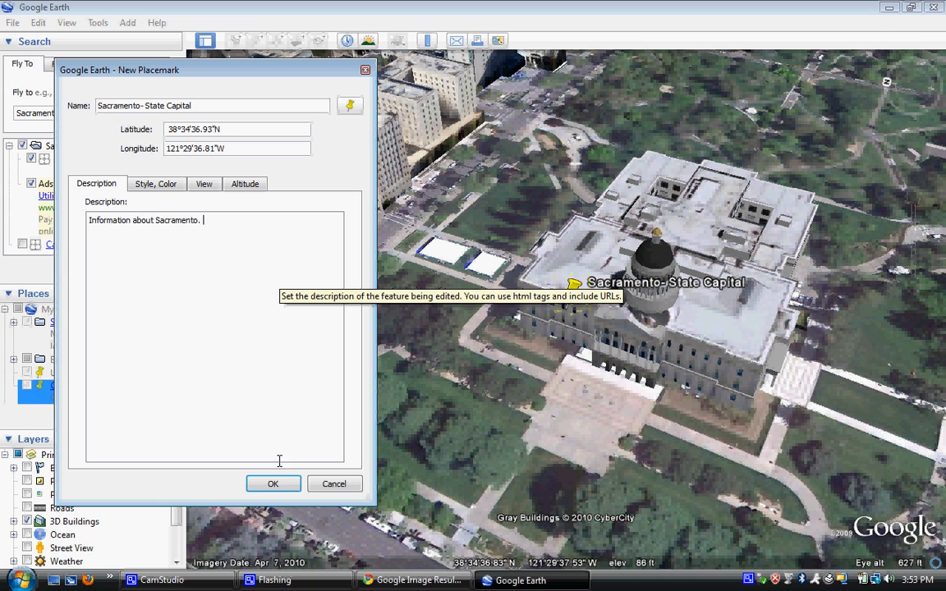
Step: Save the Sacramento- State Capital placemark, check its info balloon, then edit the Fly To text
{"action": "left_click", "coordinate": [275, 485]}
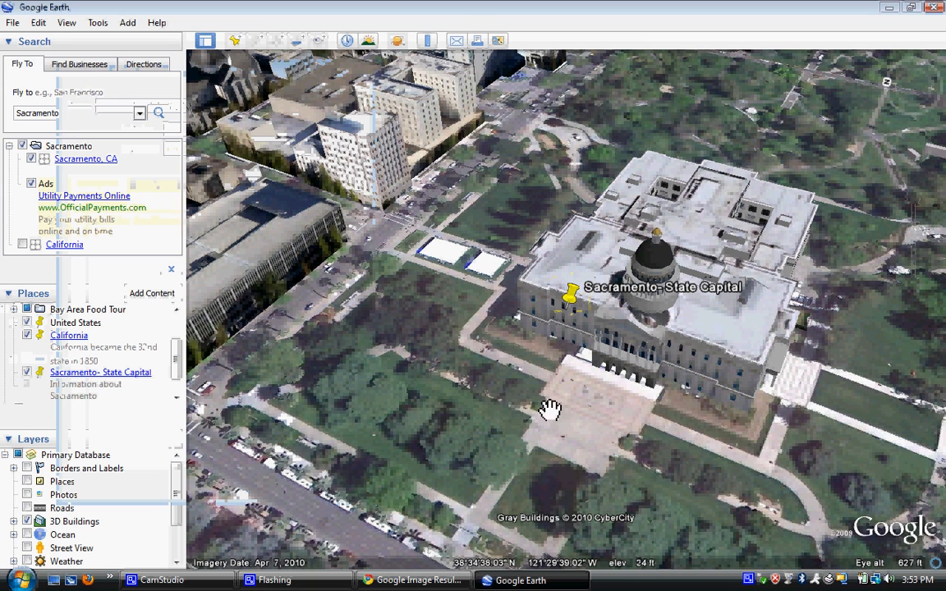
{"action": "left_click", "coordinate": [572, 298]}
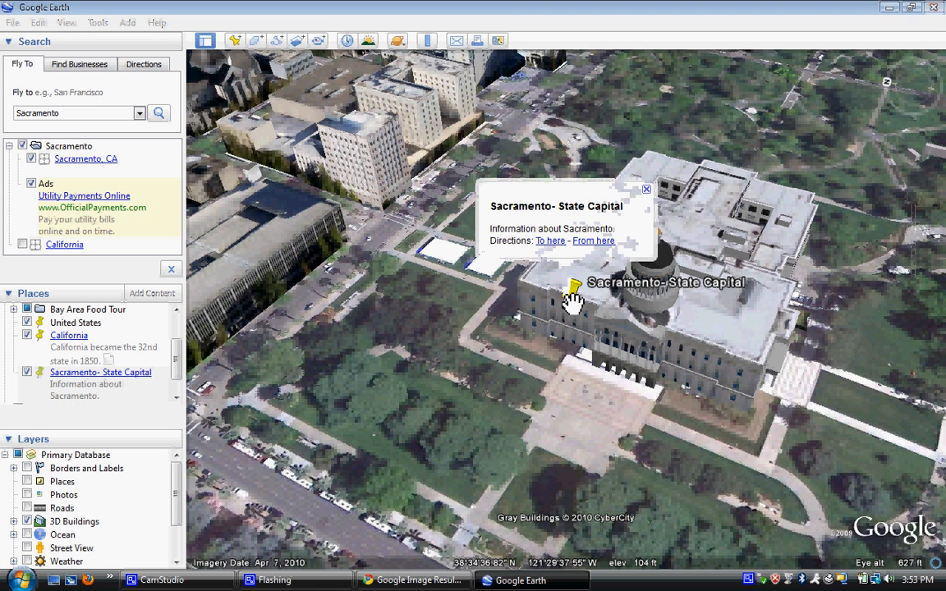
{"action": "left_click", "coordinate": [647, 190]}
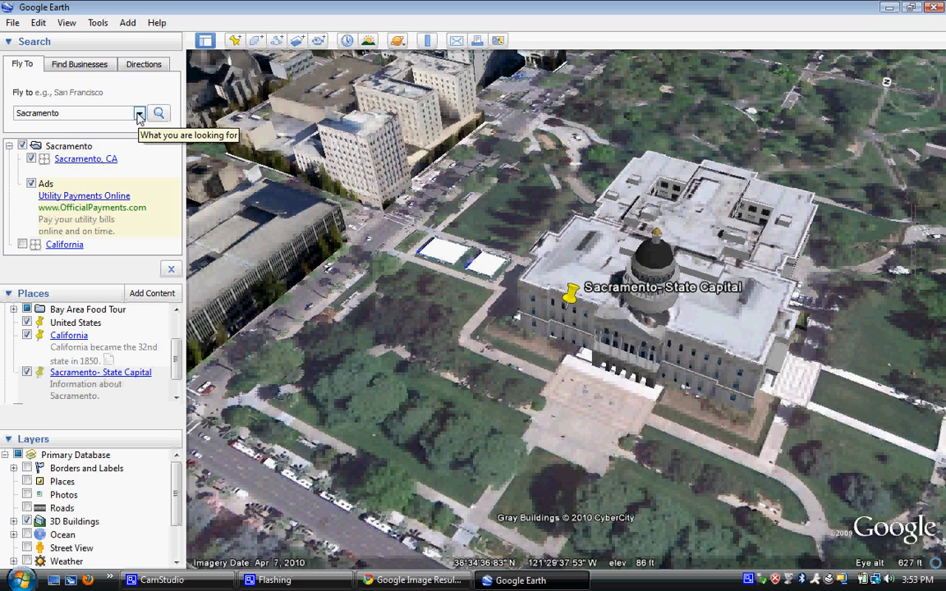
{"action": "left_click", "coordinate": [93, 113]}
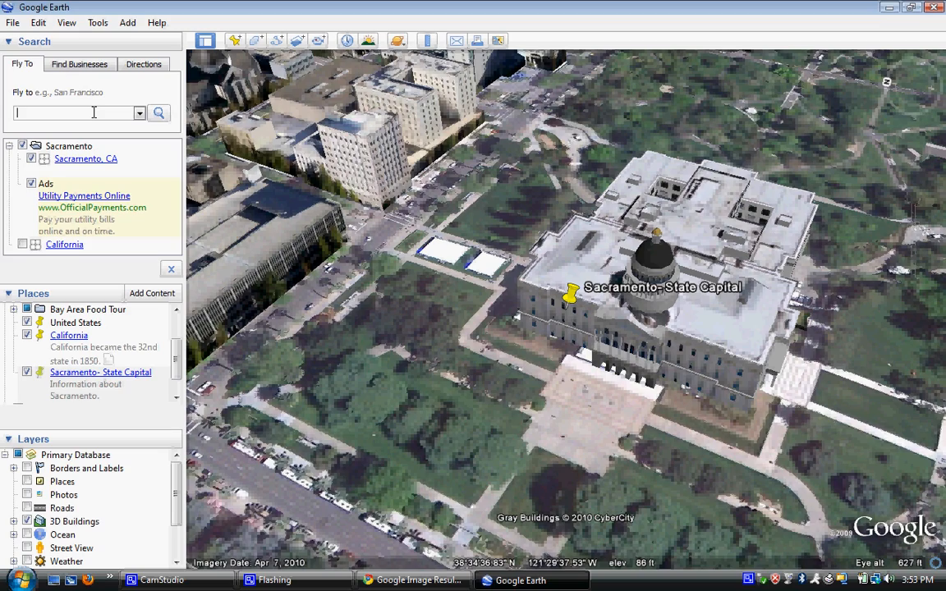
Step: Fly to the Golden Gate Bridge and pan the view north toward Marin
{"action": "type", "text": "gol"}
{"action": "key", "text": "Return"}
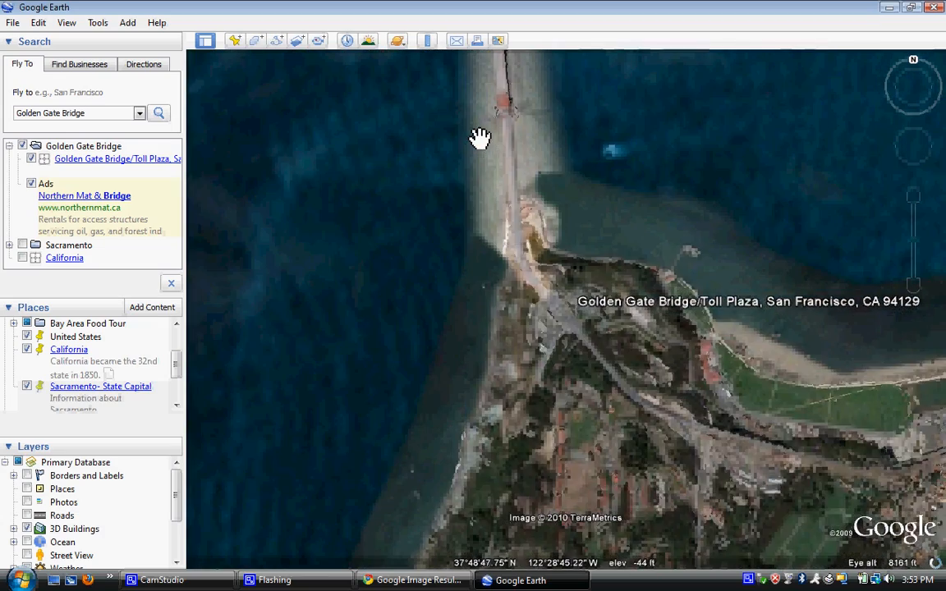
{"action": "left_click_drag", "start_coordinate": [479, 137], "coordinate": [507, 226]}
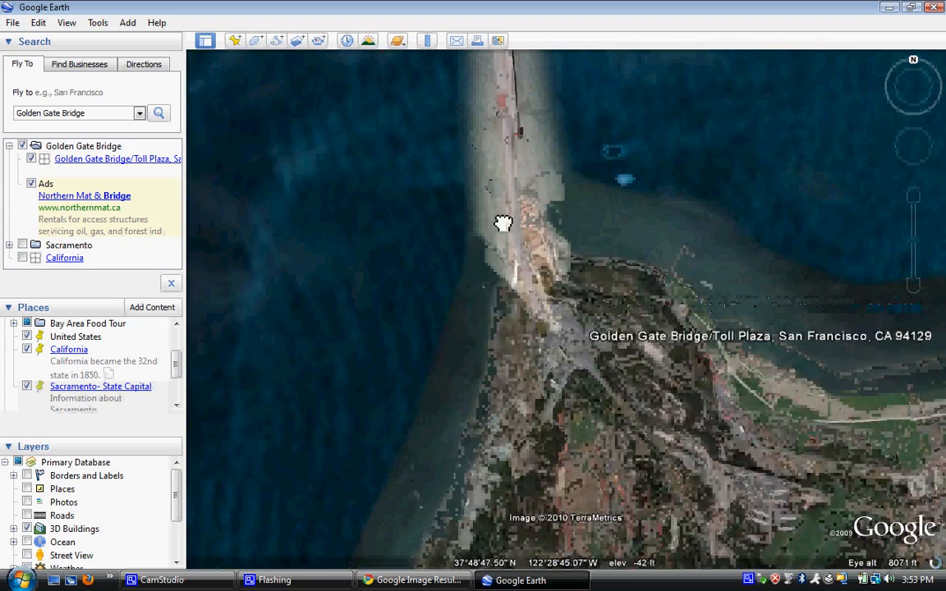
{"action": "left_click_drag", "start_coordinate": [488, 130], "coordinate": [550, 363]}
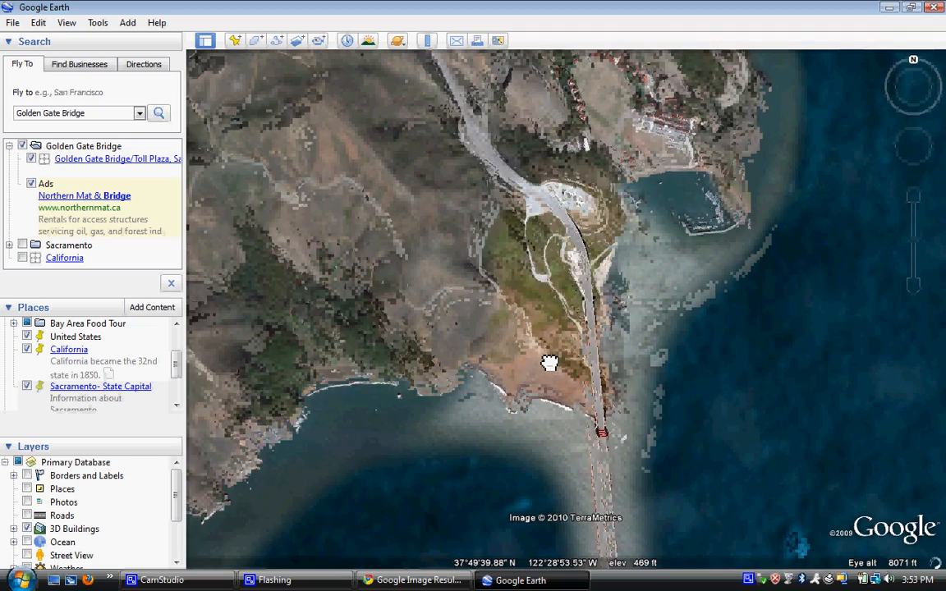
{"action": "left_click", "coordinate": [920, 148]}
{"action": "left_click", "coordinate": [903, 154]}
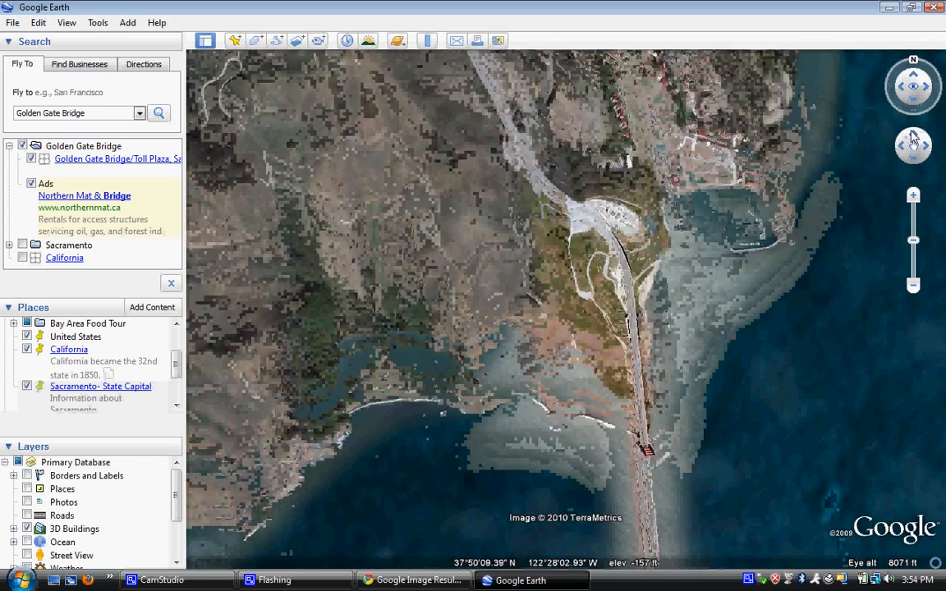
{"action": "left_click", "coordinate": [912, 137]}
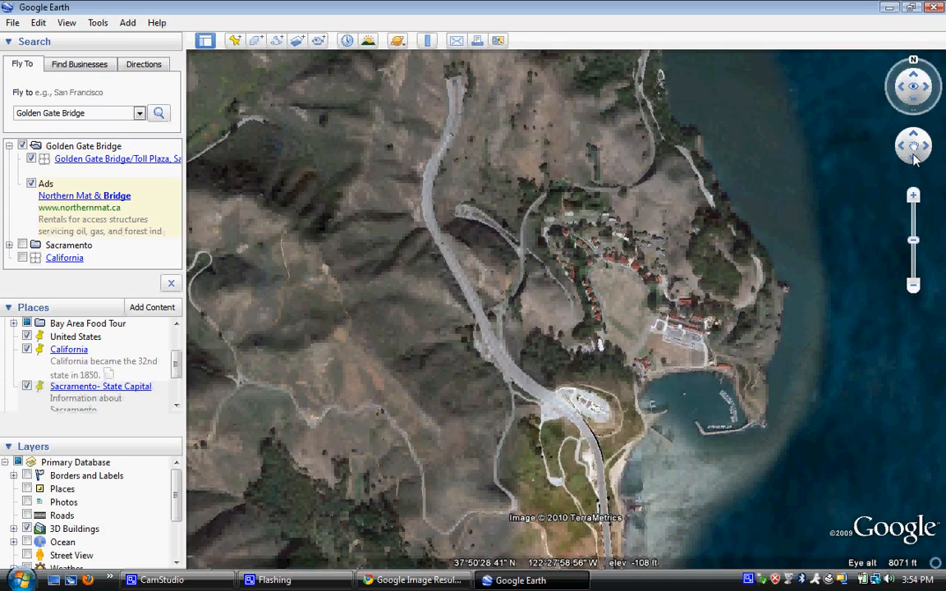
{"action": "left_click", "coordinate": [914, 158]}
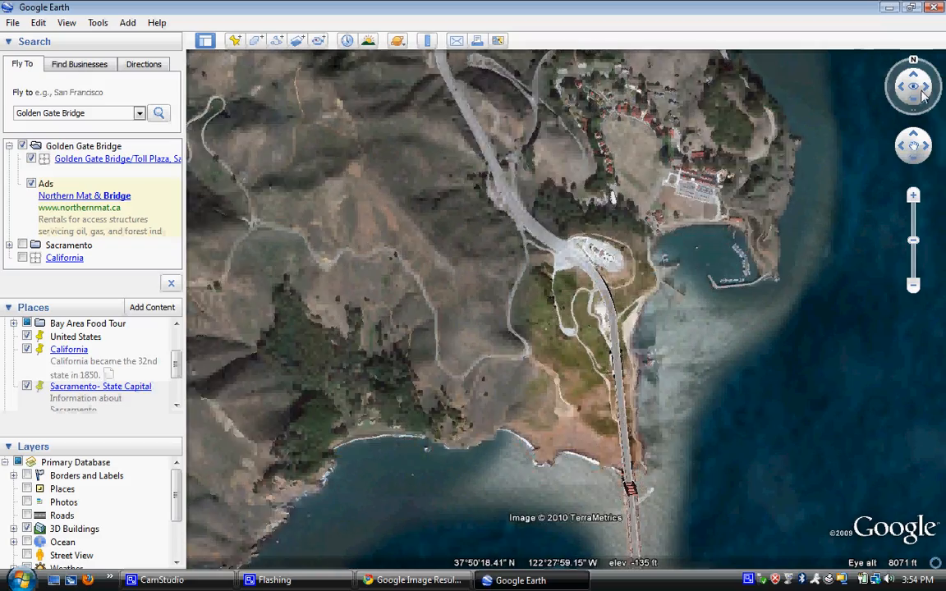
Step: Rotate, zoom and tilt the view for a 3-D look over the bridge toward San Francisco
{"action": "left_click", "coordinate": [926, 92]}
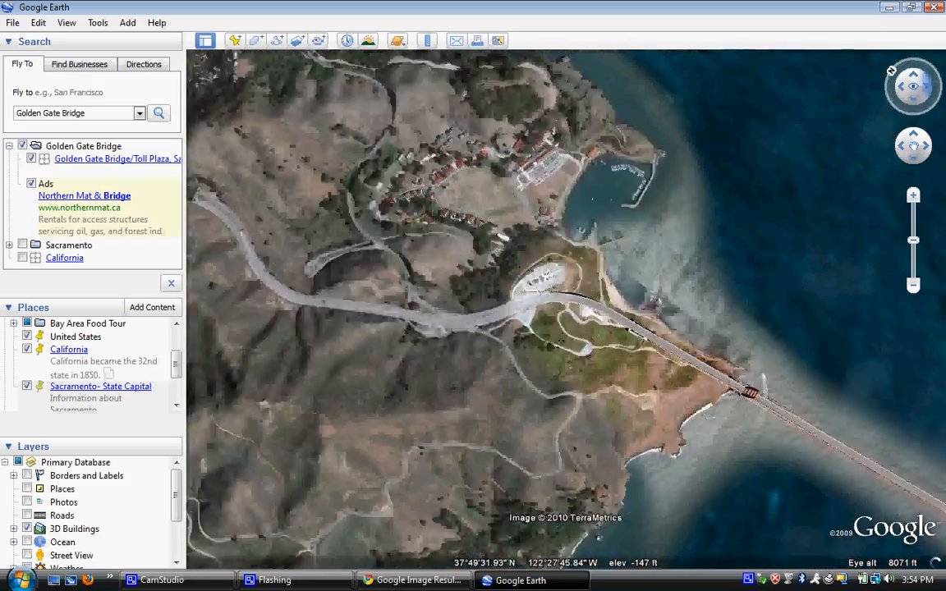
{"action": "left_click_drag", "start_coordinate": [926, 92], "coordinate": [930, 93]}
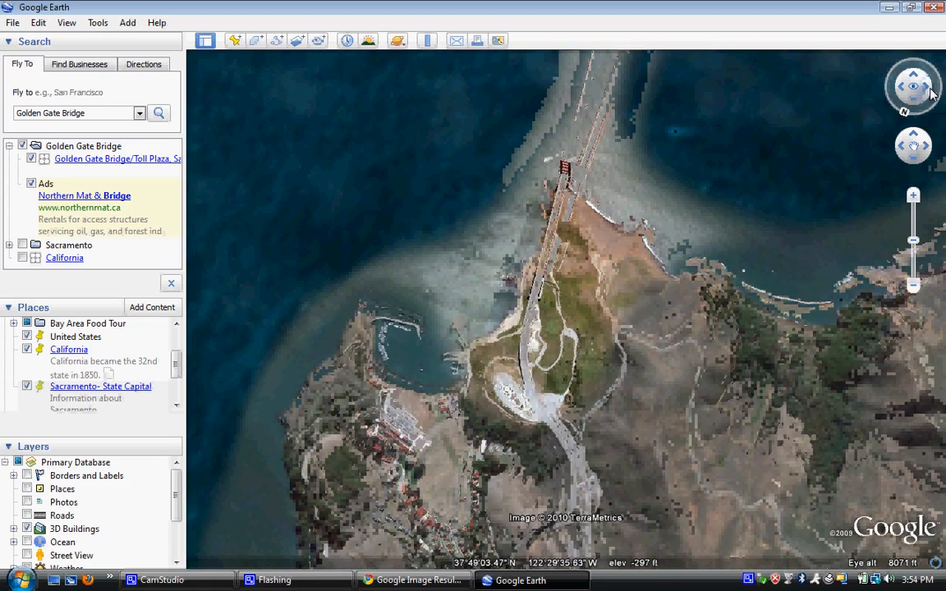
{"action": "left_click", "coordinate": [914, 196]}
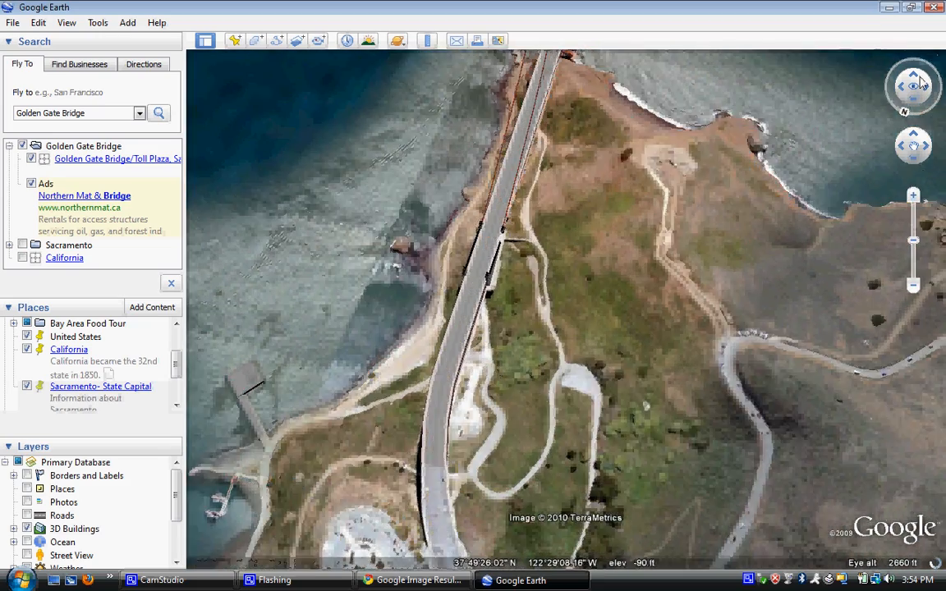
{"action": "left_click_drag", "start_coordinate": [915, 78], "coordinate": [928, 48]}
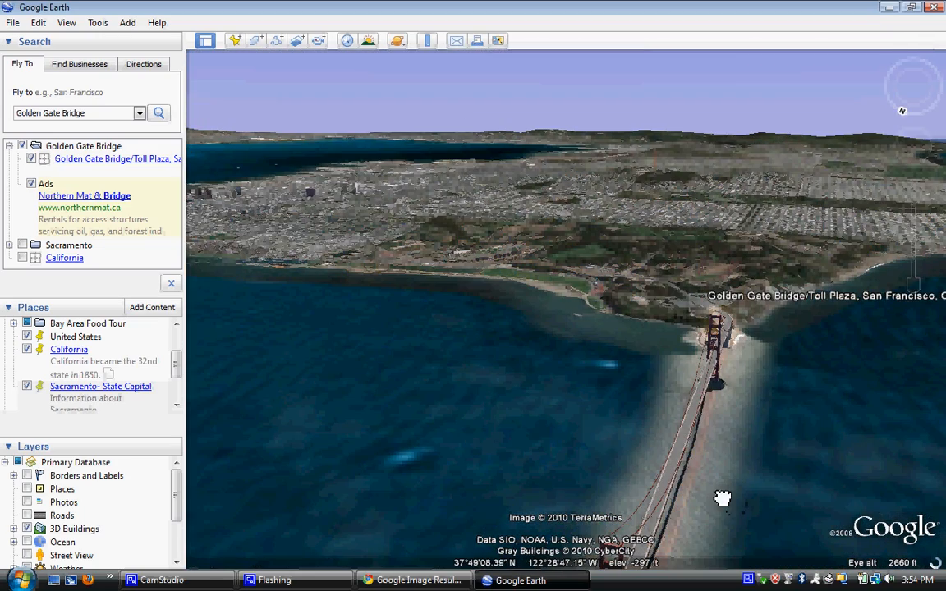
{"action": "left_click_drag", "start_coordinate": [722, 500], "coordinate": [549, 433]}
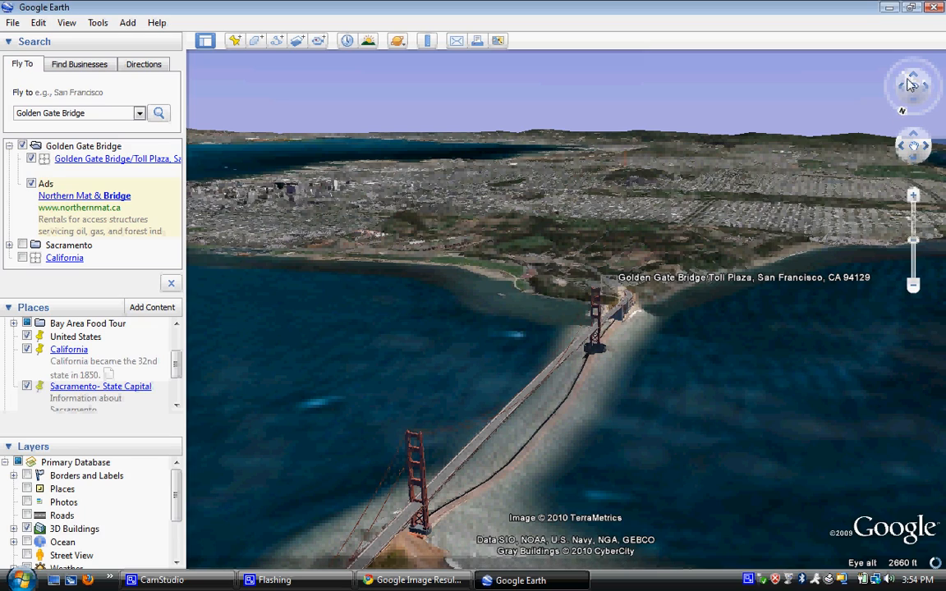
{"action": "left_click_drag", "start_coordinate": [910, 85], "coordinate": [921, 101]}
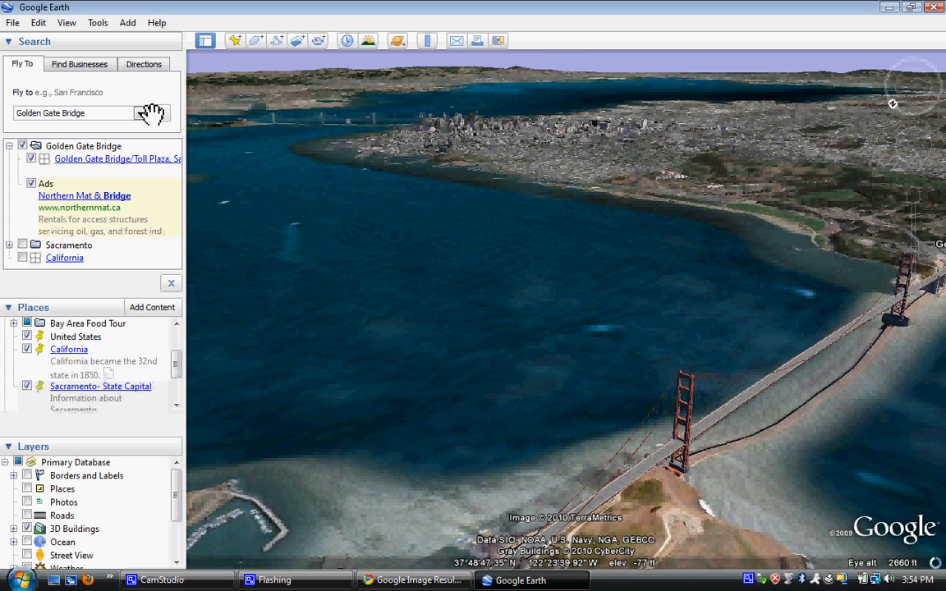
Step: Save a 'San Francisco and the Golden Gate' placemark described 'Information about SF' and 'Information about GGB'
{"action": "left_click", "coordinate": [235, 41]}
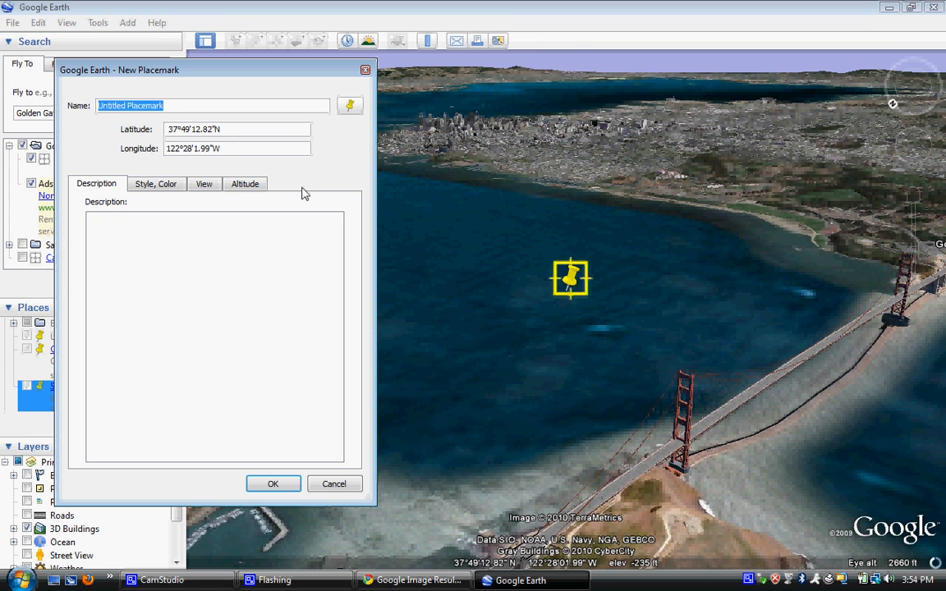
{"action": "type", "text": "San"}
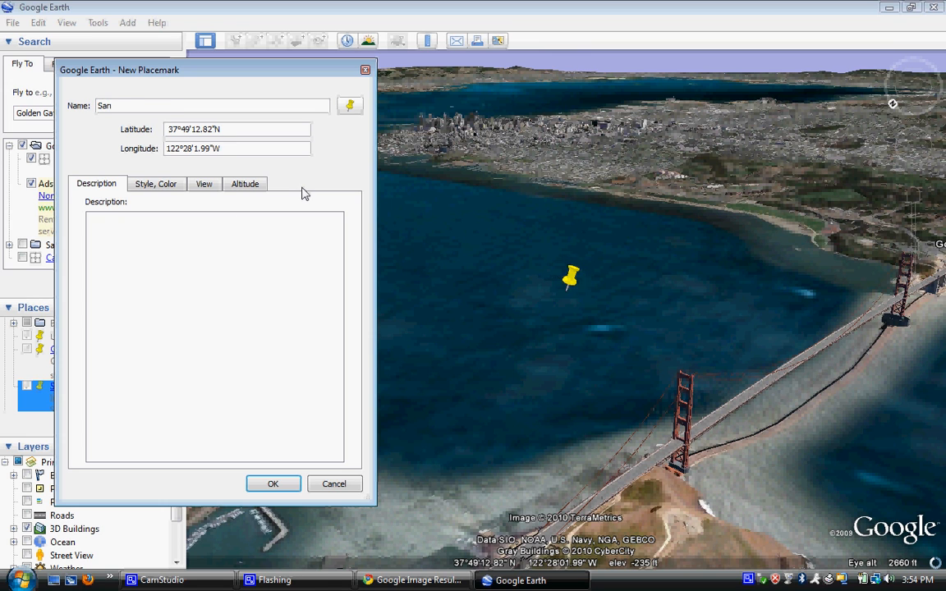
{"action": "type", "text": " Francisco and the "}
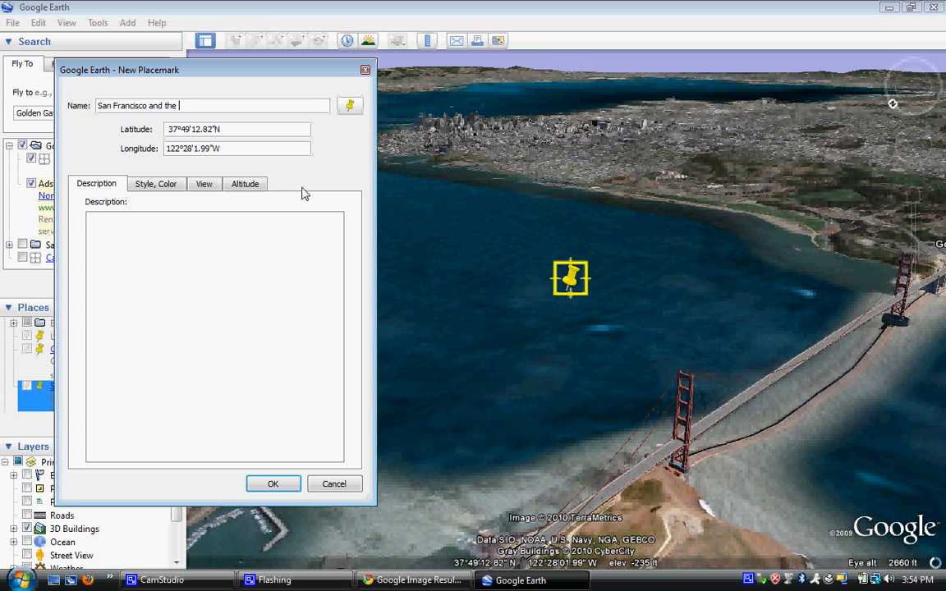
{"action": "type", "text": "Golden Gate"}
{"action": "left_click", "coordinate": [262, 236]}
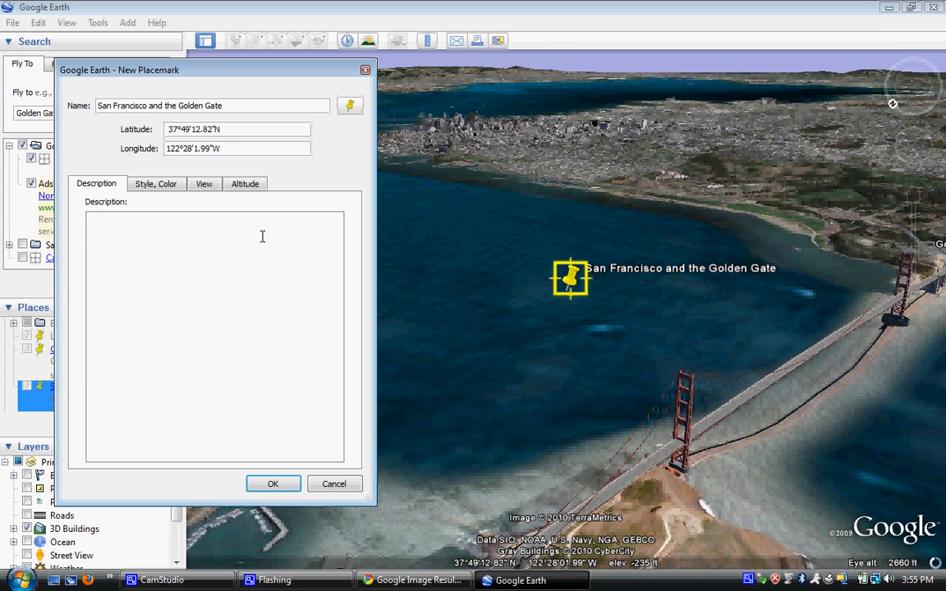
{"action": "type", "text": "Information aboutSF"}
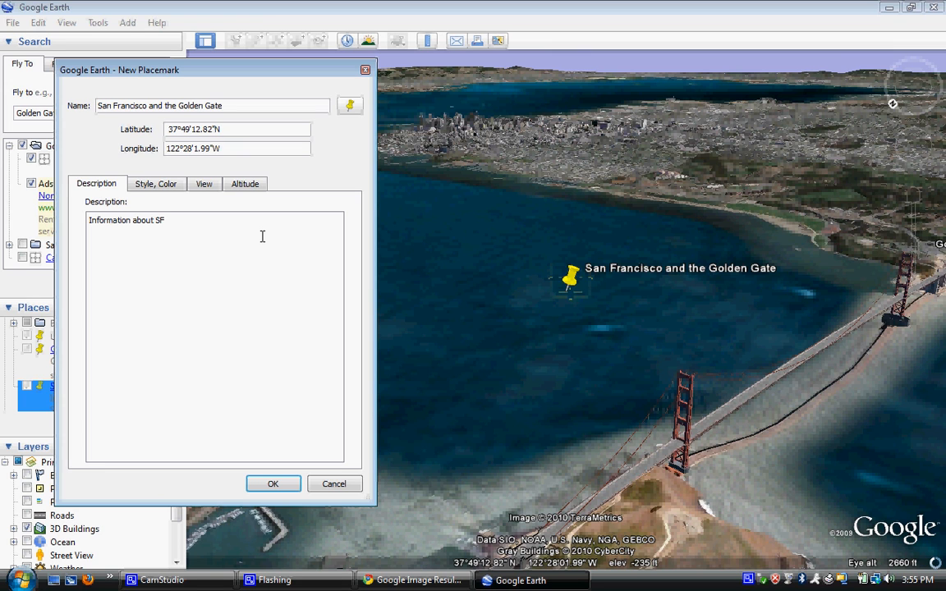
{"action": "key", "text": "Return"}
{"action": "type", "text": "Infor"}
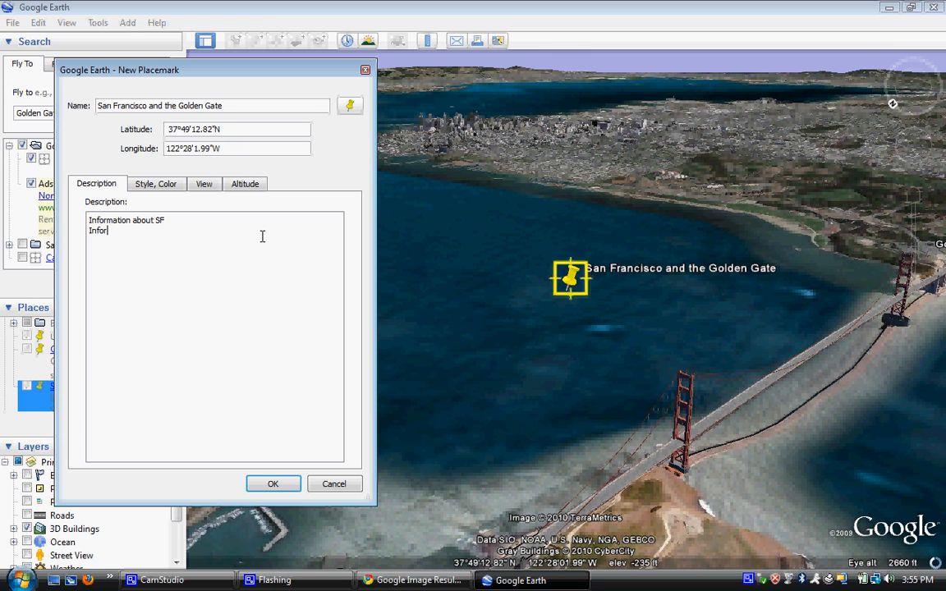
{"action": "type", "text": "mation about GGB"}
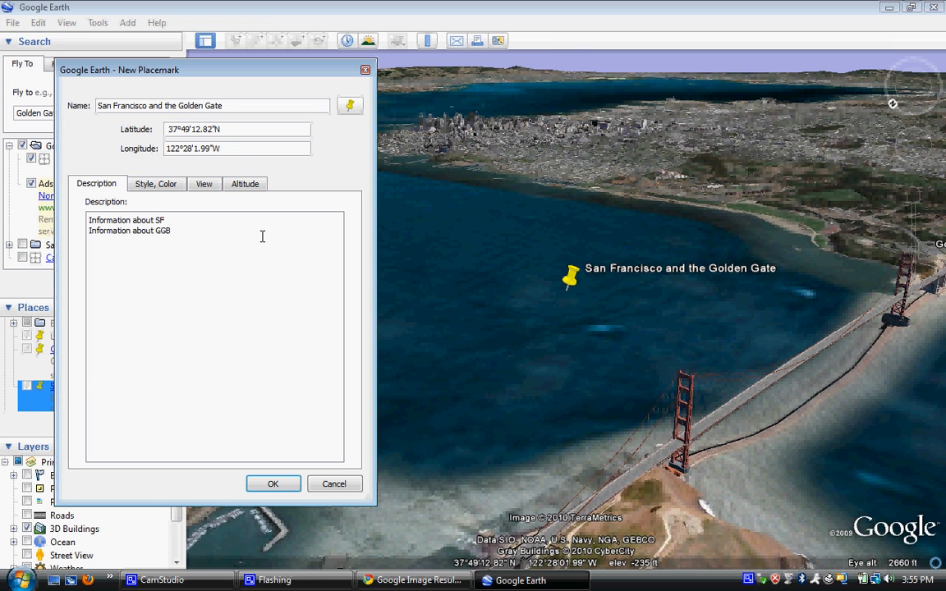
{"action": "key", "text": "Return"}
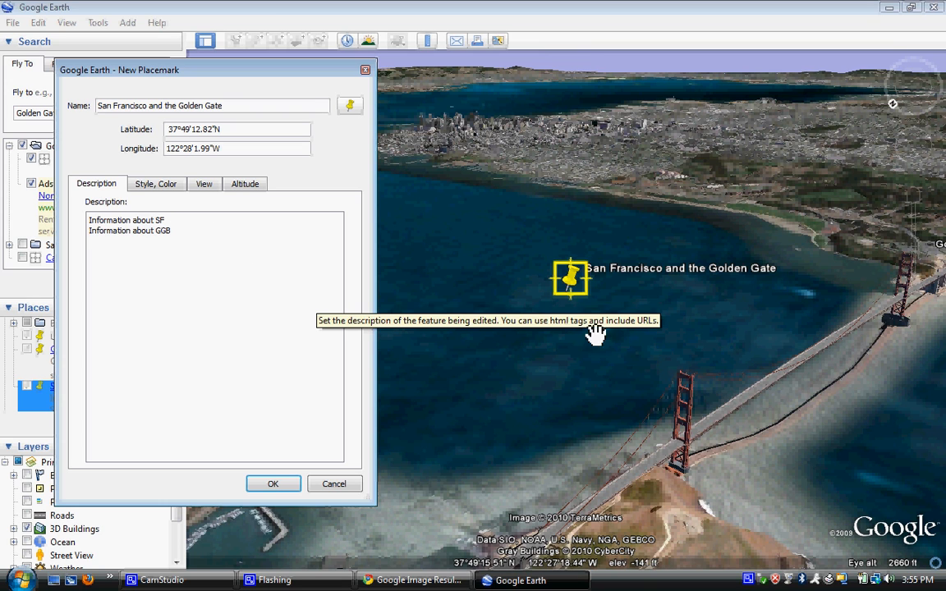
{"action": "left_click", "coordinate": [273, 484]}
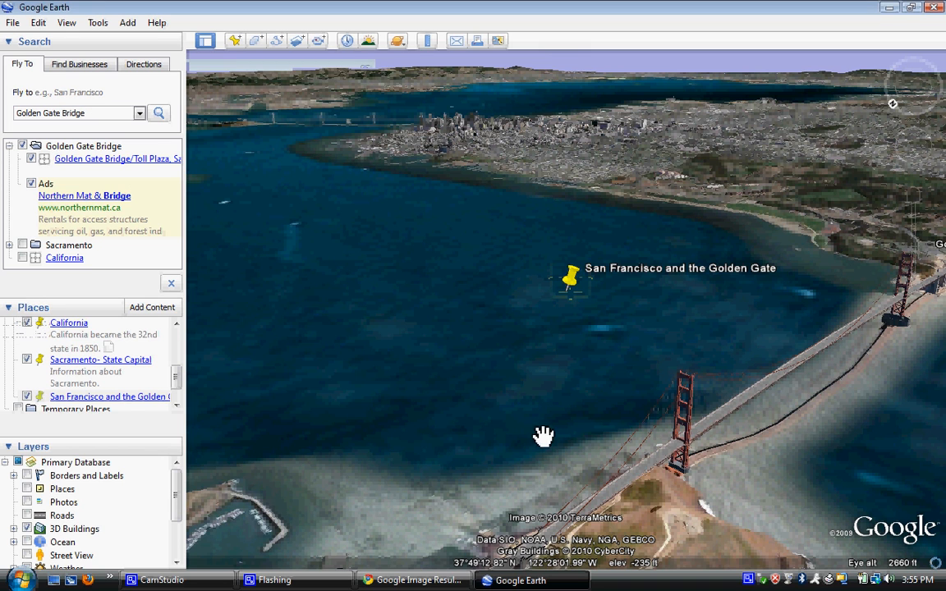
{"action": "left_click", "coordinate": [572, 279]}
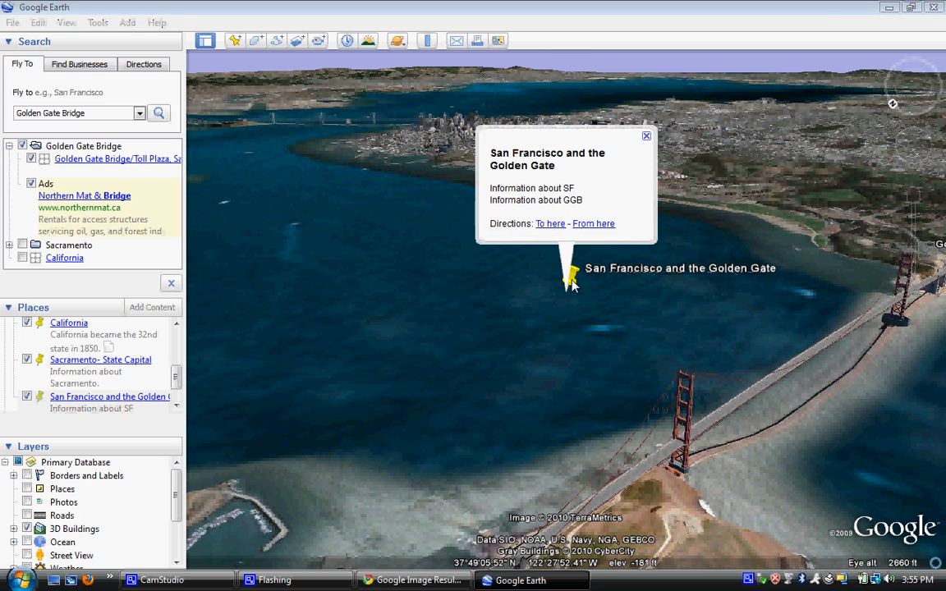
{"action": "left_click", "coordinate": [646, 137]}
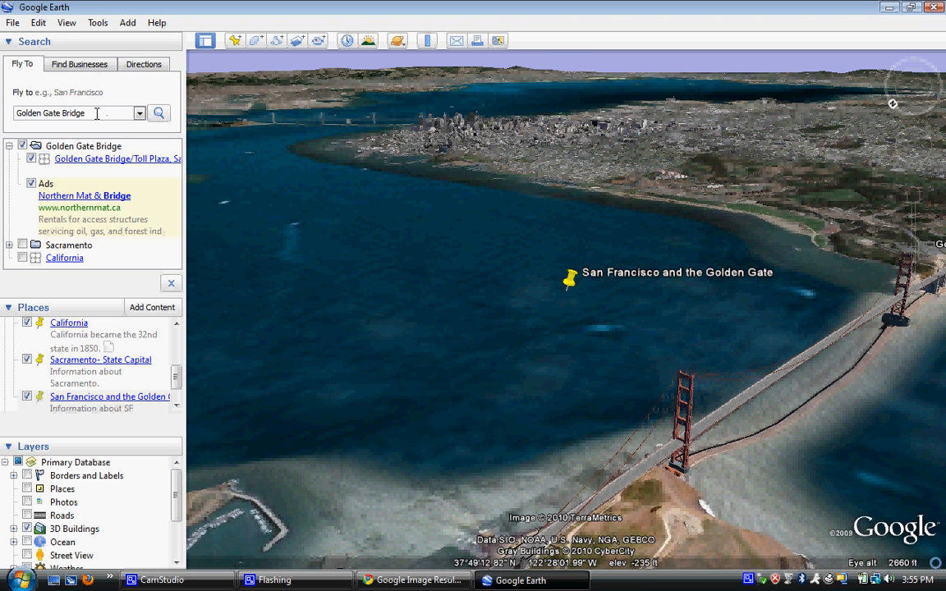
Step: Fly to Yosemite via a 'yosemite' search and zoom in over the park terrain
{"action": "type", "text": "yosemite"}
{"action": "key", "text": "Return"}
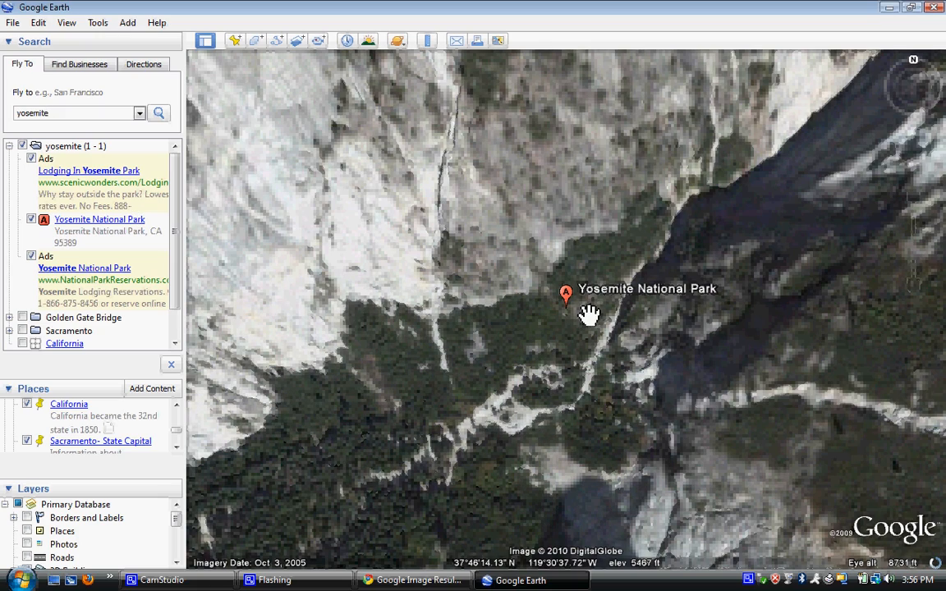
{"action": "mouse_move", "coordinate": [925, 237]}
{"action": "left_click", "coordinate": [915, 199]}
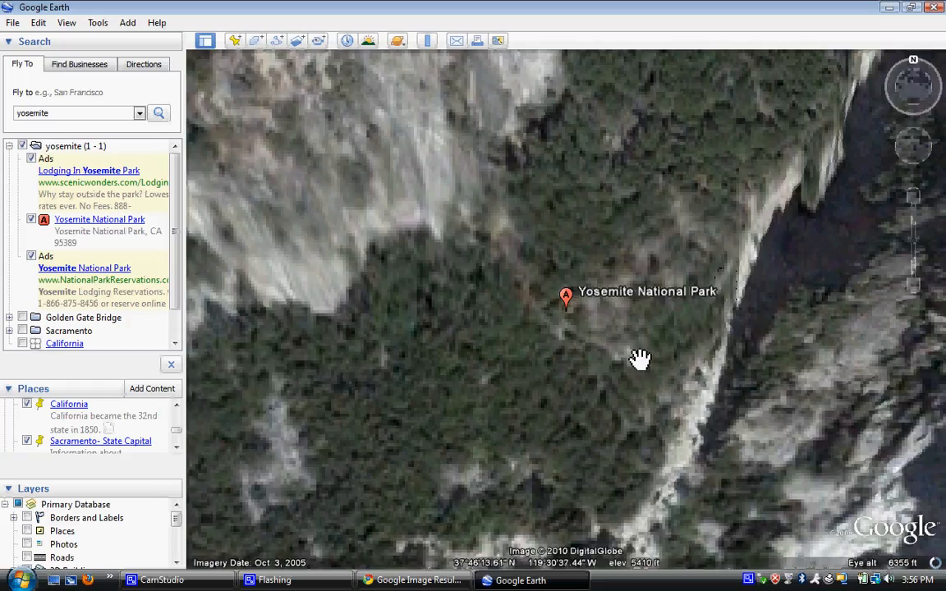
{"action": "left_click_drag", "start_coordinate": [639, 359], "coordinate": [697, 247]}
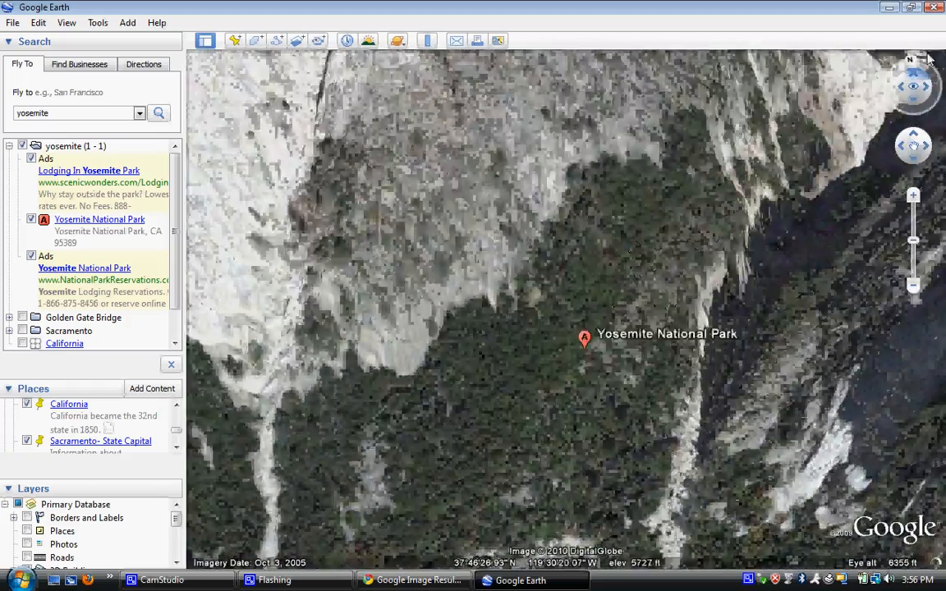
Step: Tilt and turn the view low in the valley toward the granite cliffs
{"action": "left_click_drag", "start_coordinate": [928, 55], "coordinate": [874, 122]}
{"action": "mouse_move", "coordinate": [926, 88]}
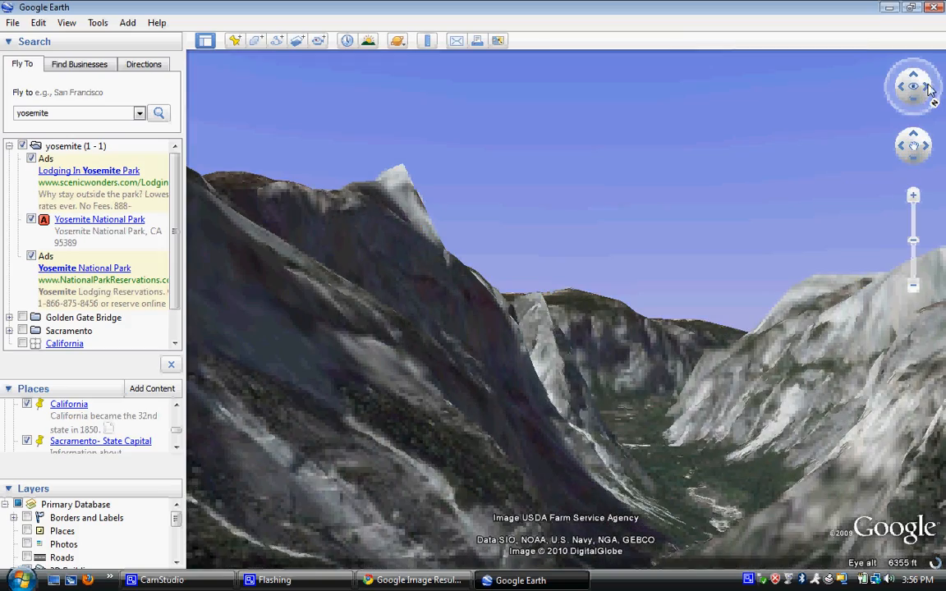
{"action": "left_click_drag", "start_coordinate": [930, 89], "coordinate": [918, 122]}
{"action": "left_click", "coordinate": [912, 196]}
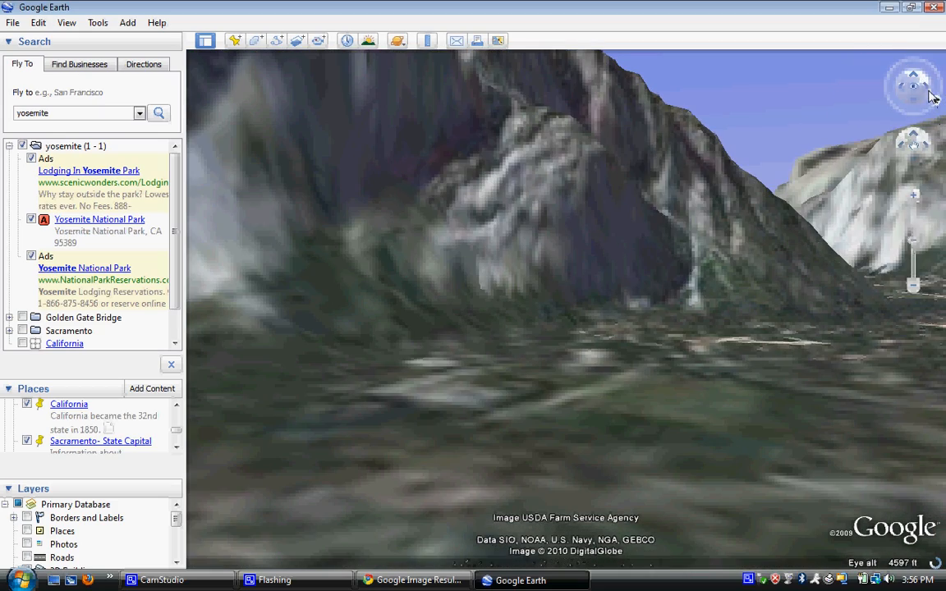
{"action": "left_click", "coordinate": [937, 87]}
{"action": "left_click_drag", "start_coordinate": [942, 90], "coordinate": [906, 99]}
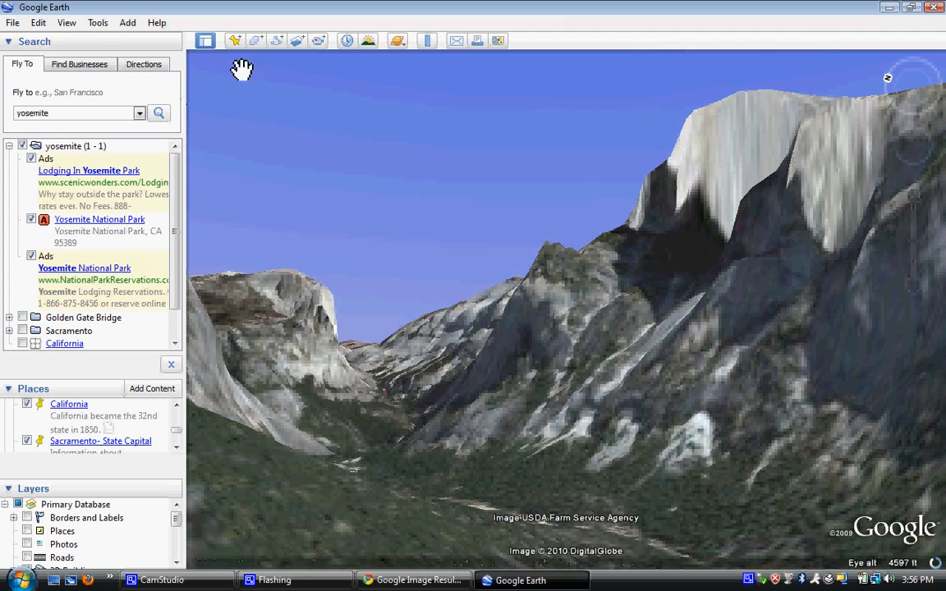
Step: Add a new placemark named 'Yosemite National Park'
{"action": "left_click", "coordinate": [235, 41]}
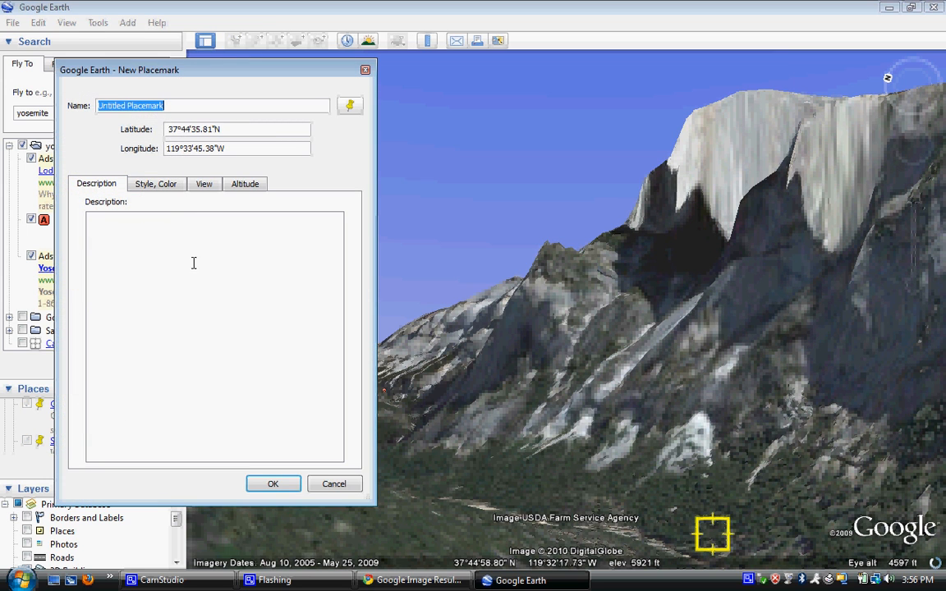
{"action": "left_click", "coordinate": [223, 238]}
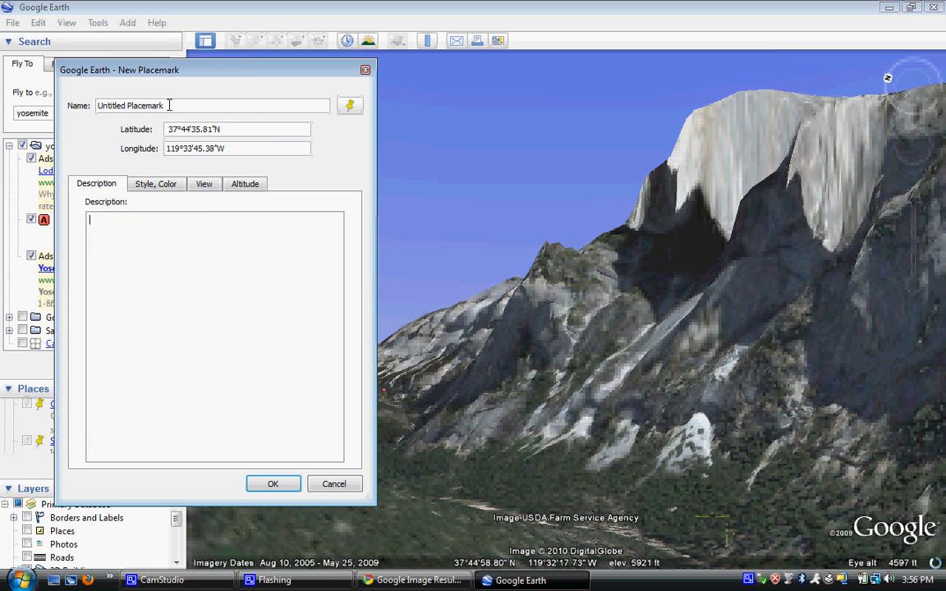
{"action": "left_click_drag", "start_coordinate": [154, 105], "coordinate": [4, 107]}
{"action": "type", "text": "Yose"}
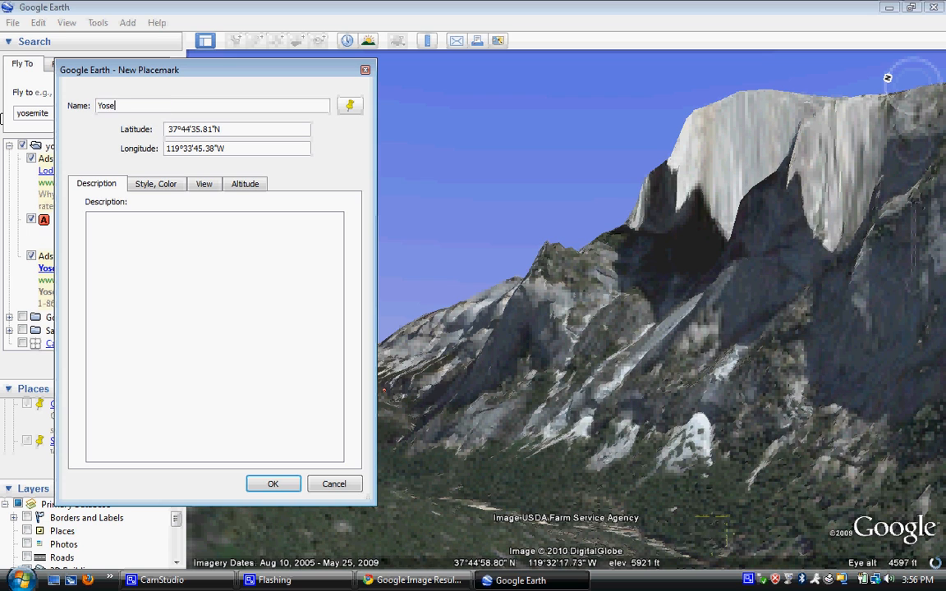
{"action": "type", "text": "mite Bat"}
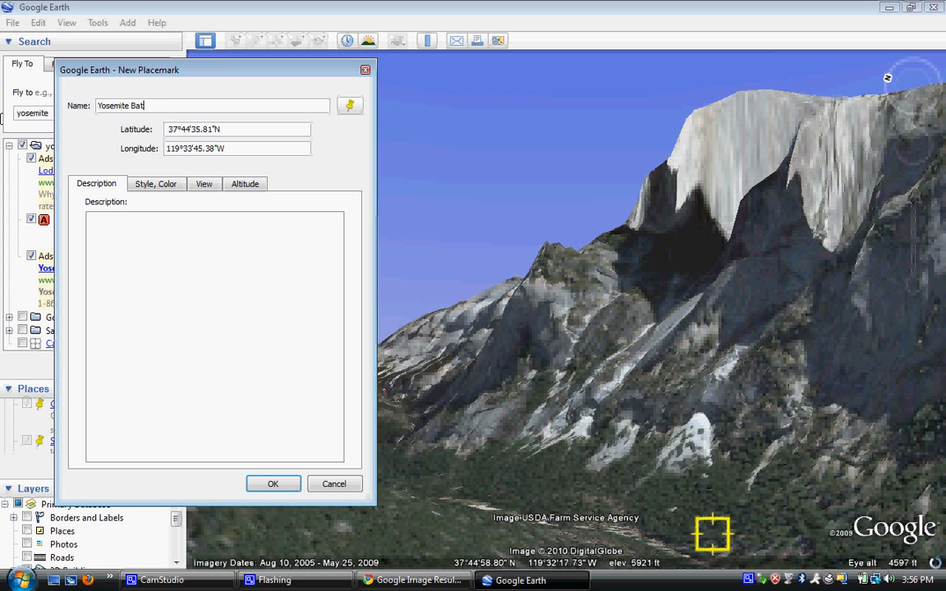
{"action": "type", "text": "ion"}
{"action": "key", "text": "BackSpace"}
{"action": "key", "text": "BackSpace"}
{"action": "key", "text": "BackSpace"}
{"action": "key", "text": "BackSpace"}
{"action": "key", "text": "BackSpace"}
{"action": "key", "text": "BackSpace"}
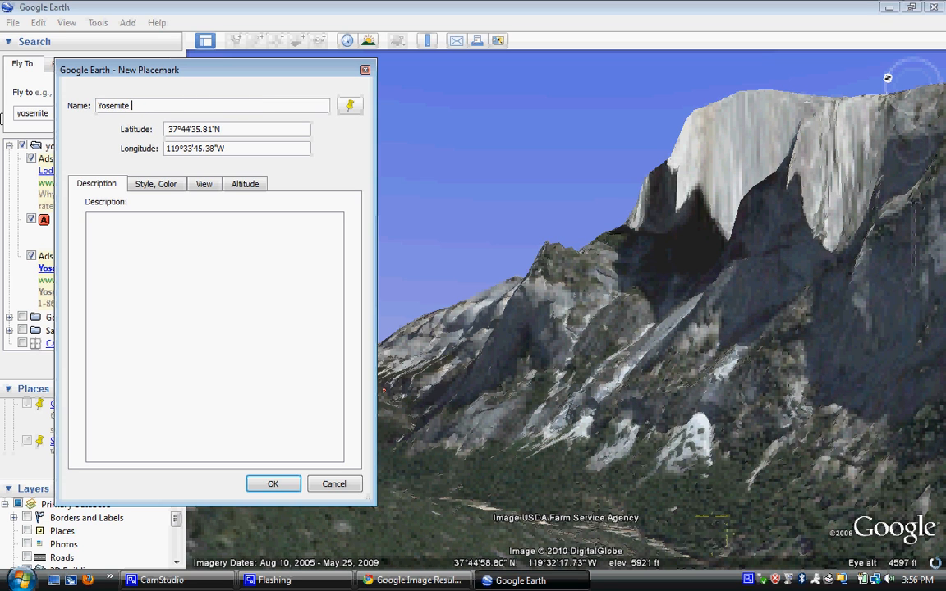
{"action": "type", "text": "National Park"}
Step: Enter the description 'To the right is Half Dome.' for the placemark
{"action": "left_click", "coordinate": [153, 237]}
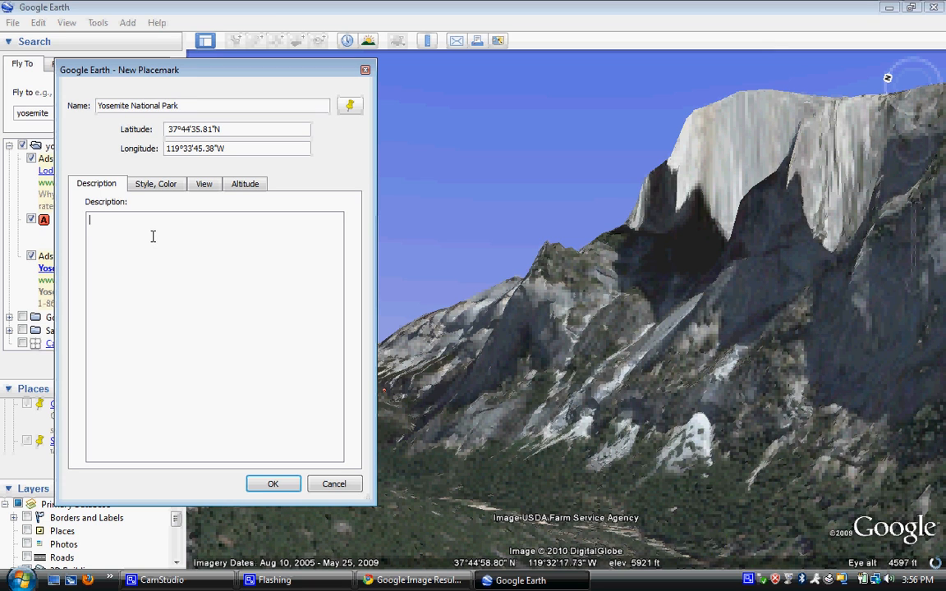
{"action": "type", "text": "To the right is Half Dome."}
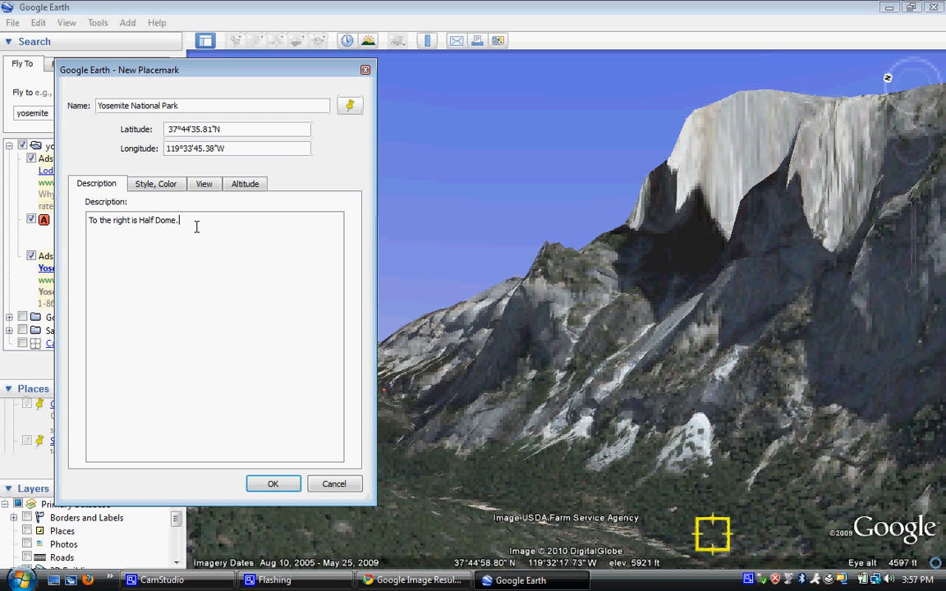
{"action": "left_click", "coordinate": [275, 485]}
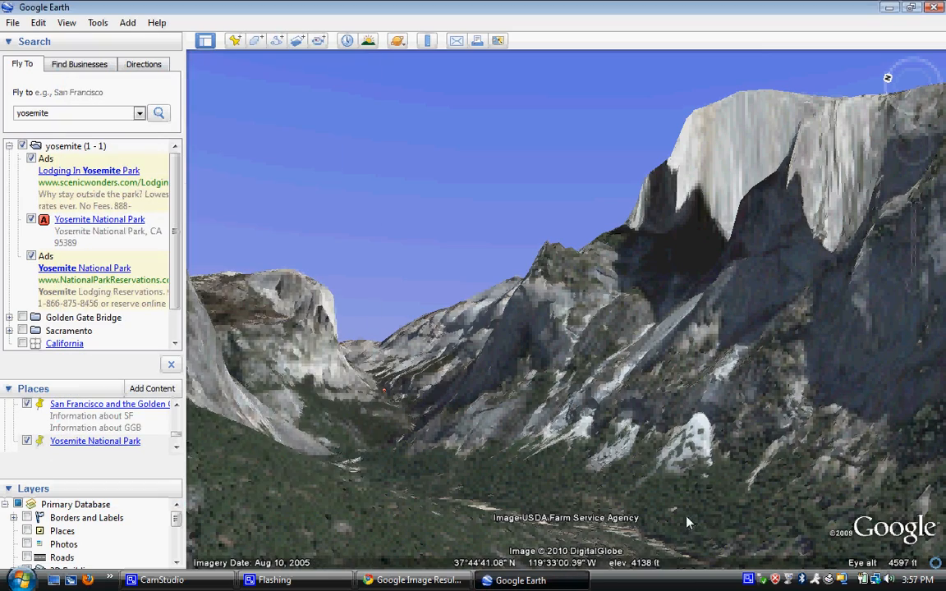
{"action": "scroll", "coordinate": [680, 486], "scroll_direction": "down", "scroll_amount": 3}
{"action": "scroll", "coordinate": [680, 471], "scroll_direction": "up", "scroll_amount": 3}
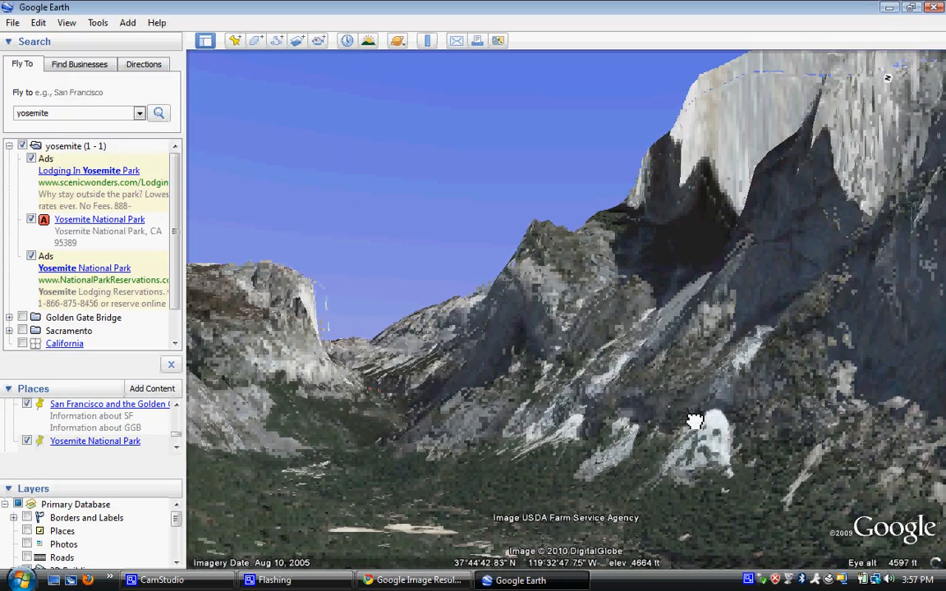
{"action": "left_click_drag", "start_coordinate": [712, 513], "coordinate": [697, 374]}
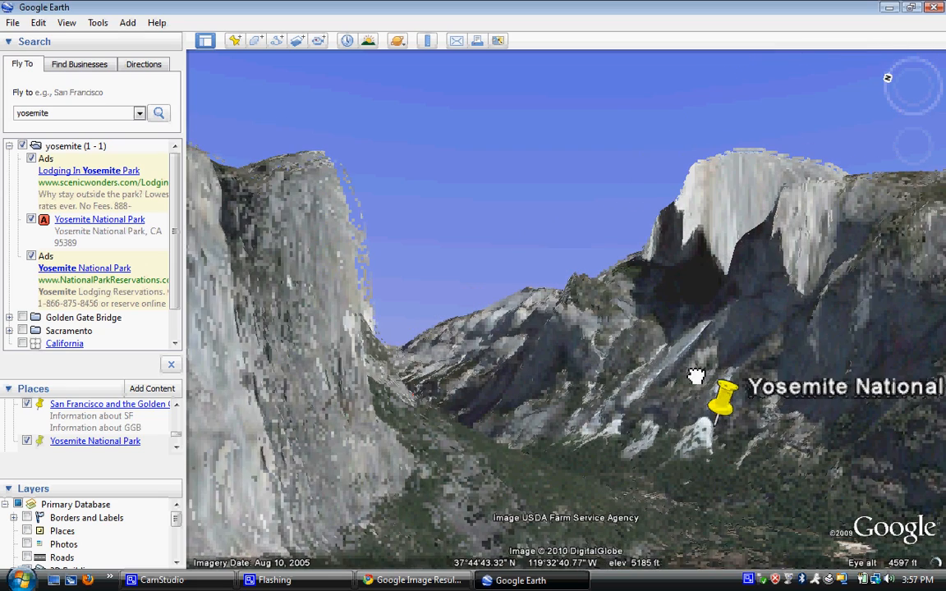
{"action": "left_click", "coordinate": [726, 406]}
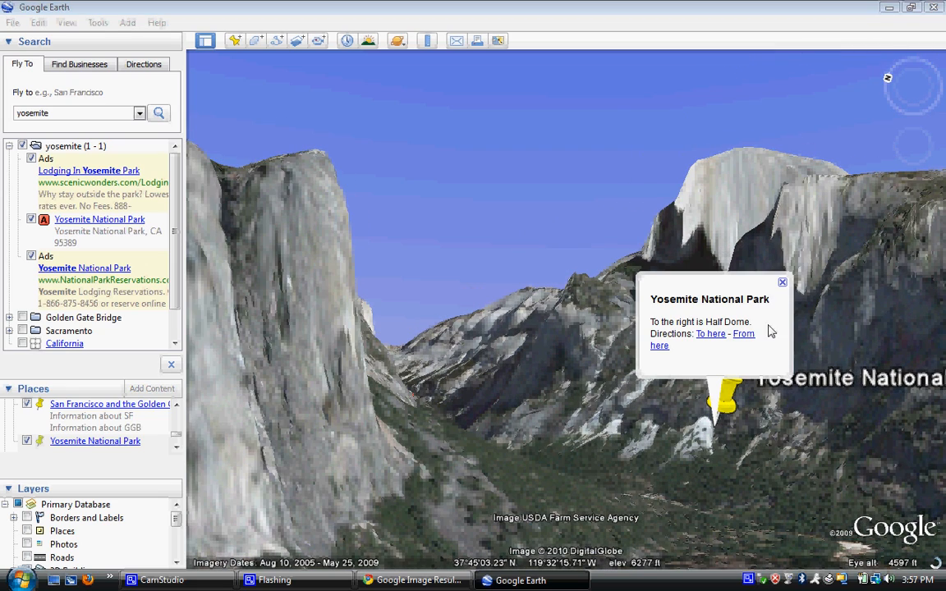
{"action": "left_click", "coordinate": [781, 282]}
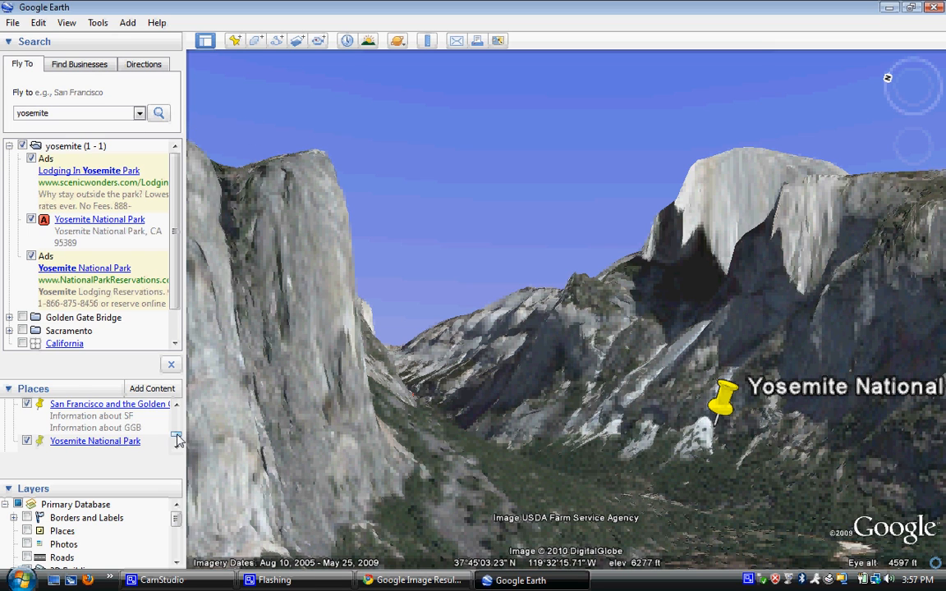
{"action": "left_click_drag", "start_coordinate": [176, 435], "coordinate": [178, 431]}
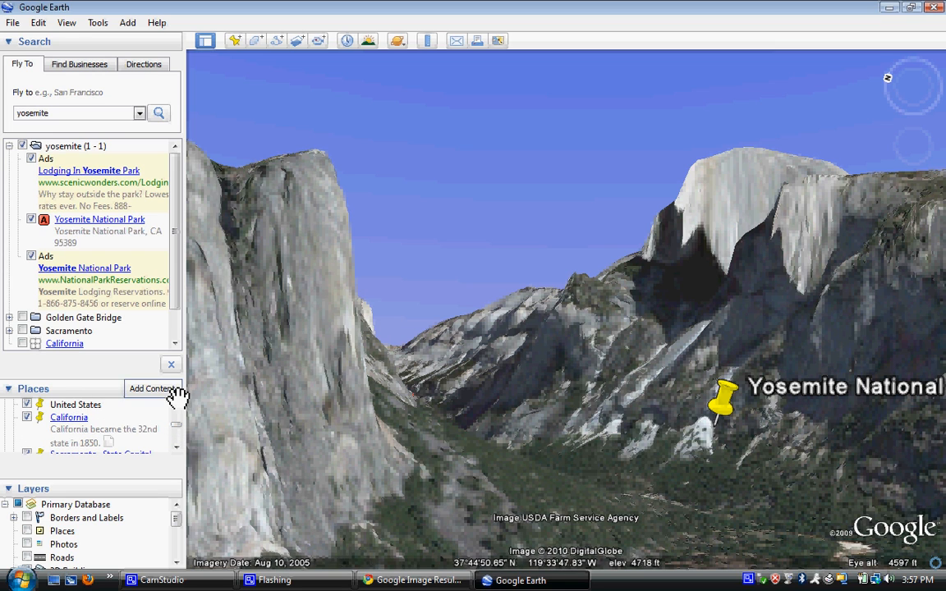
Step: Fly out to the United States placemark and enlarge the Places list to show every placemark
{"action": "double_click", "coordinate": [73, 408]}
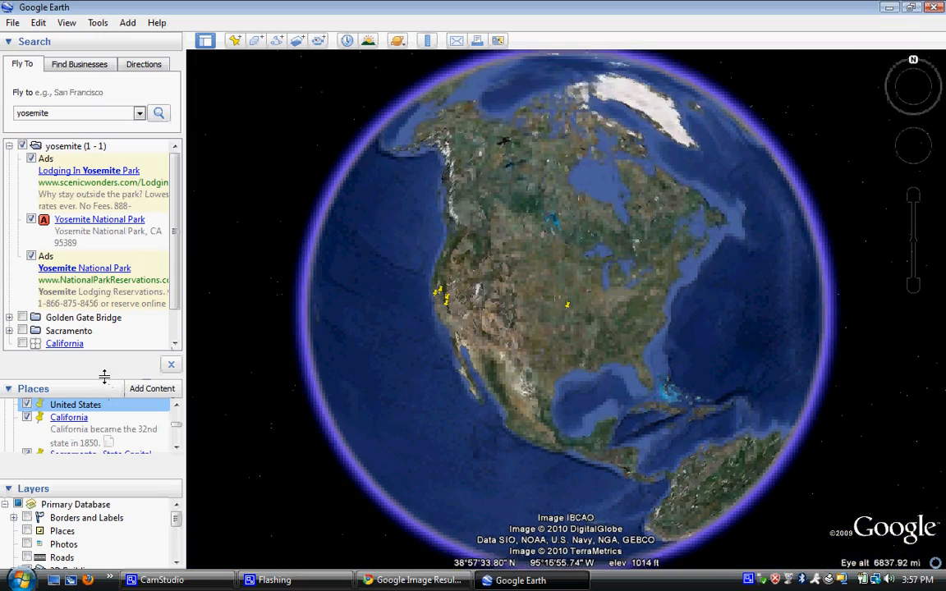
{"action": "left_click_drag", "start_coordinate": [104, 378], "coordinate": [105, 222]}
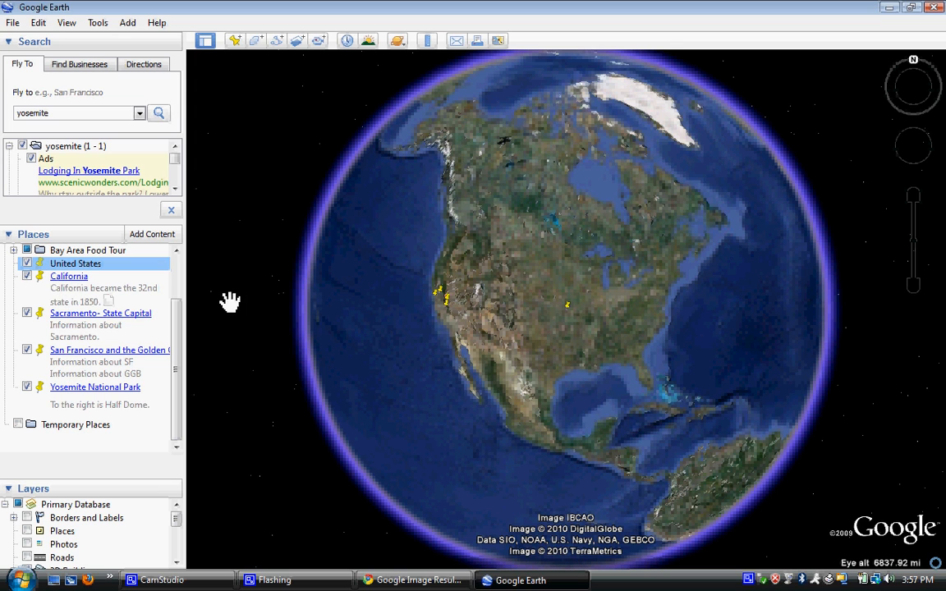
{"action": "left_click", "coordinate": [70, 278]}
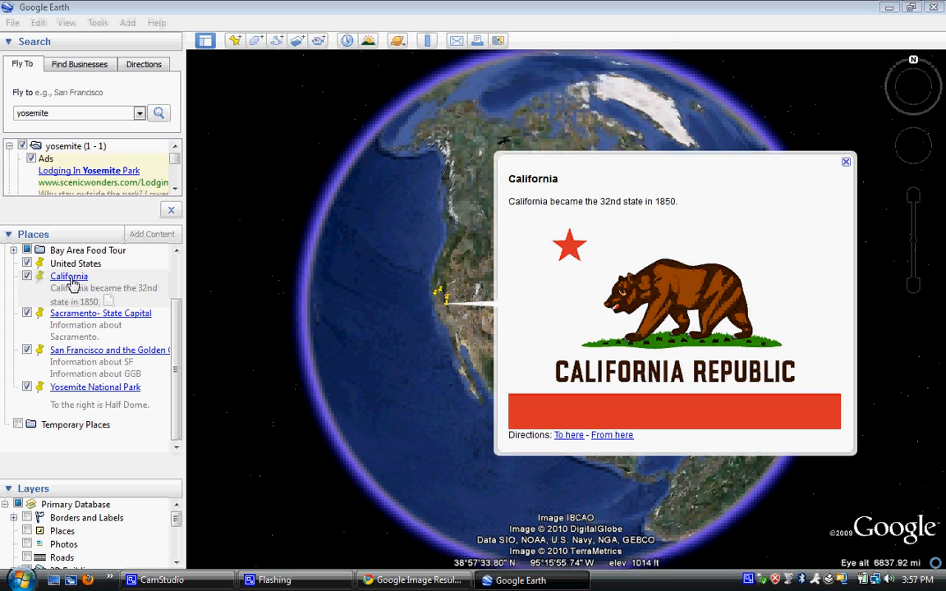
{"action": "left_click", "coordinate": [847, 165]}
Step: View California's balloon, then fly back out to the United States overview
{"action": "left_click", "coordinate": [67, 280]}
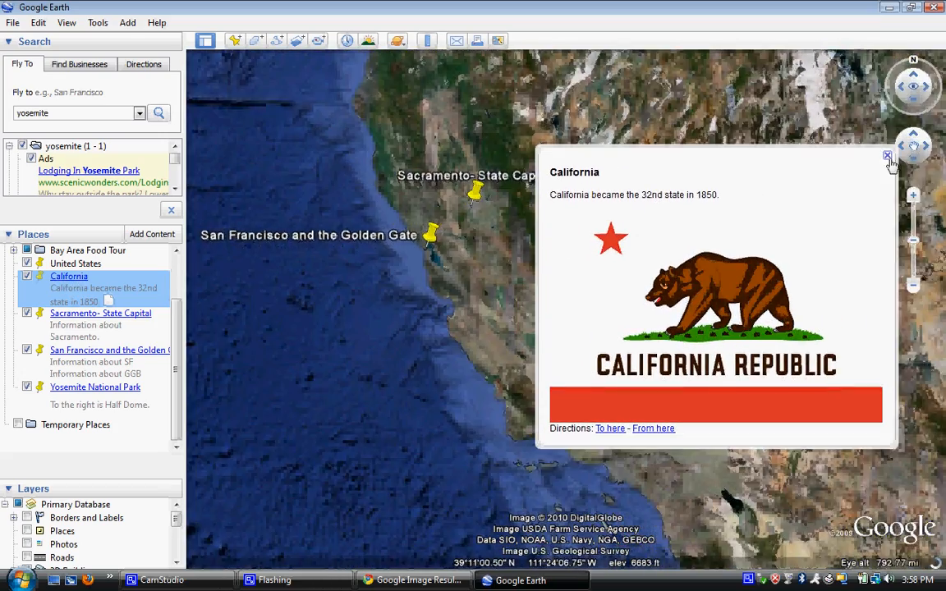
{"action": "left_click", "coordinate": [887, 156]}
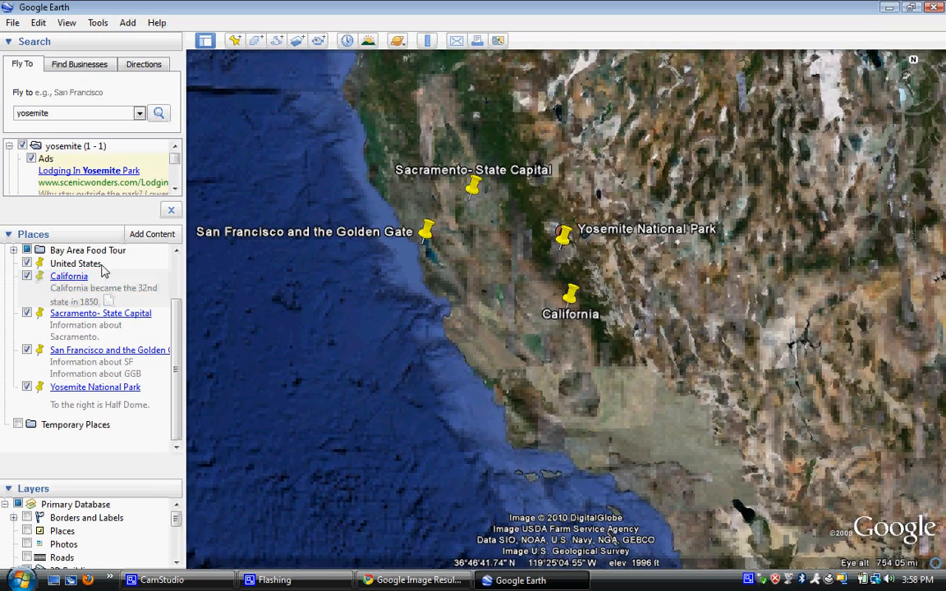
{"action": "left_click", "coordinate": [76, 264]}
{"action": "double_click", "coordinate": [93, 265]}
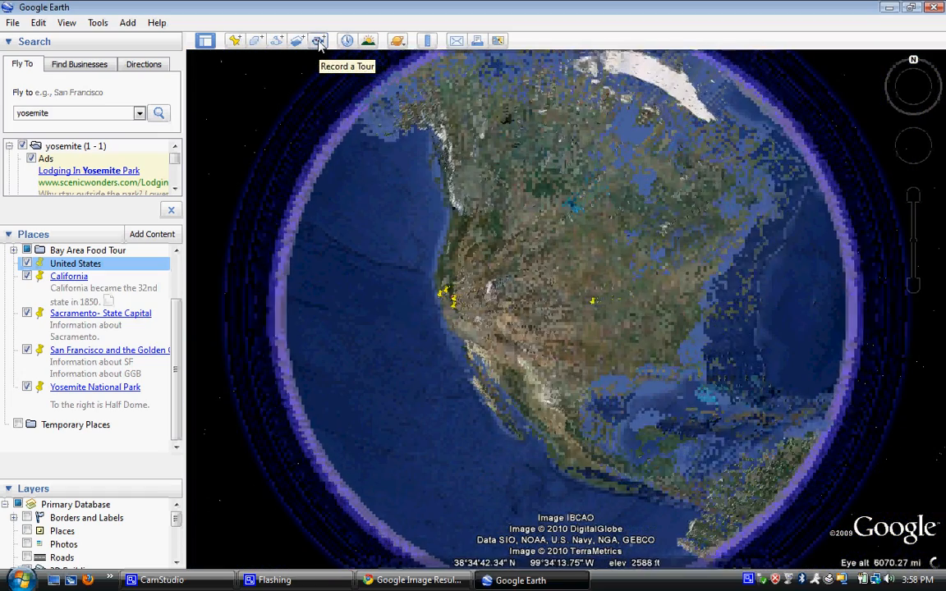
Step: Start recording a tour and fly to the California placemark, closing its balloon
{"action": "left_click", "coordinate": [319, 41]}
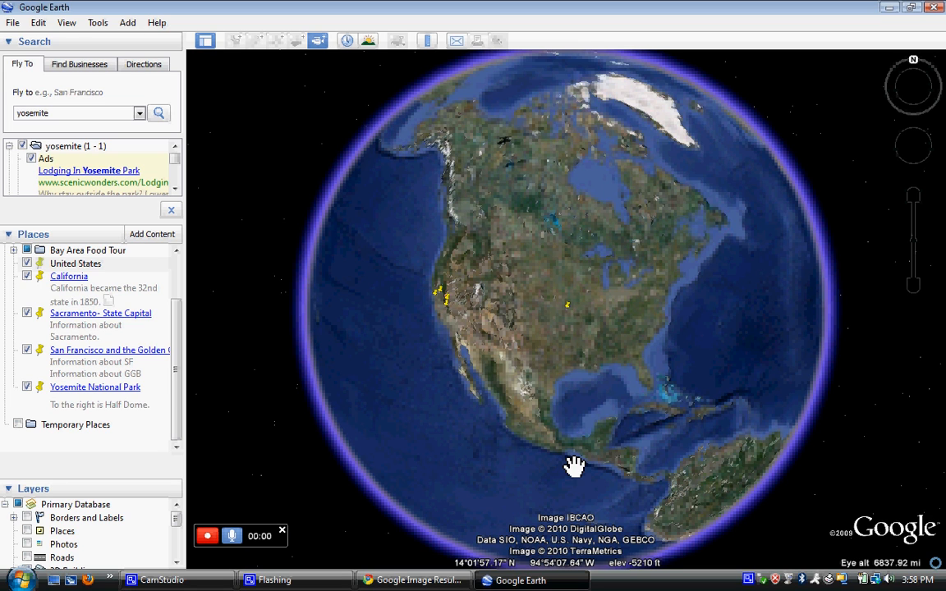
{"action": "double_click", "coordinate": [73, 278]}
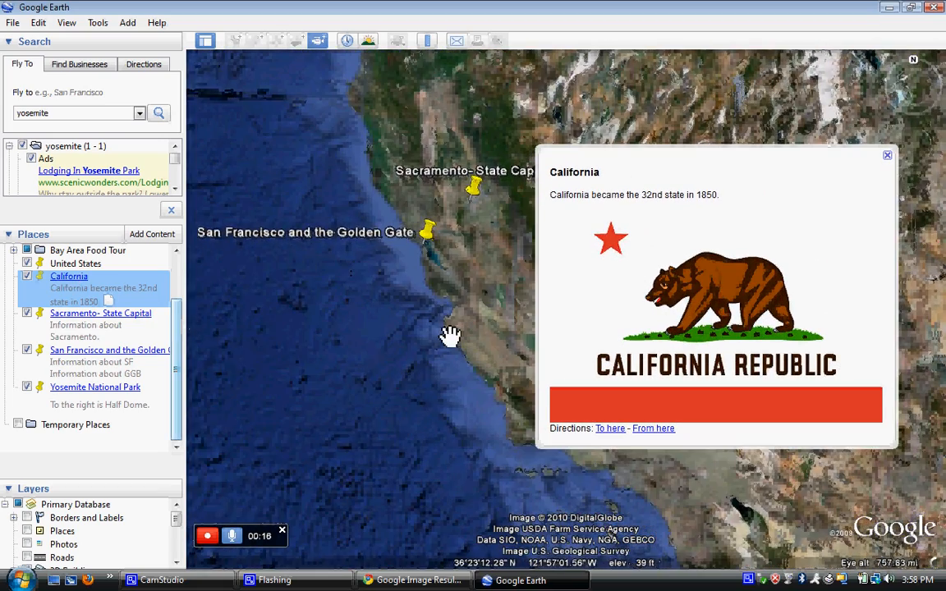
{"action": "left_click", "coordinate": [887, 157]}
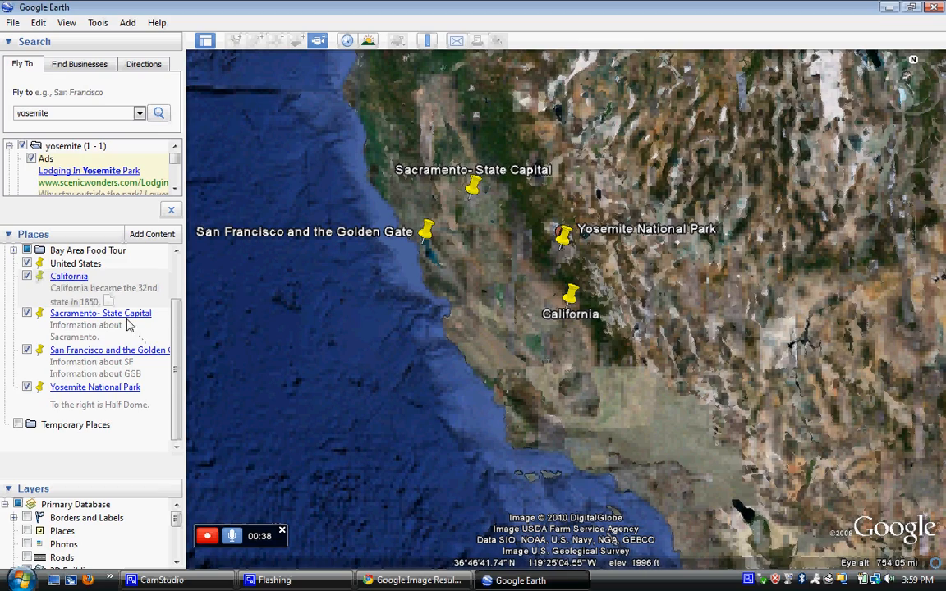
Step: Fly to the Sacramento State Capitol, then to San Francisco and the Golden Gate
{"action": "double_click", "coordinate": [92, 322]}
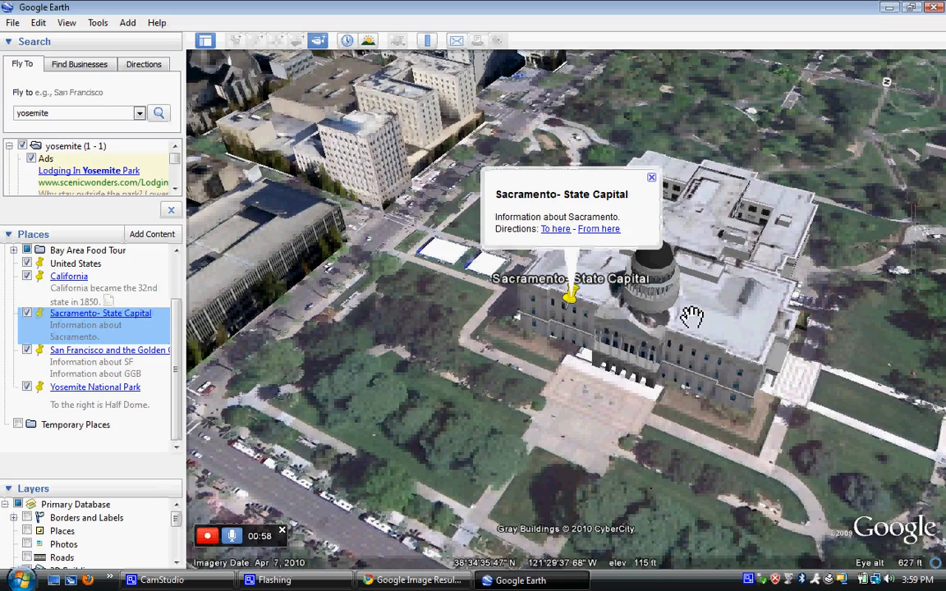
{"action": "double_click", "coordinate": [115, 353]}
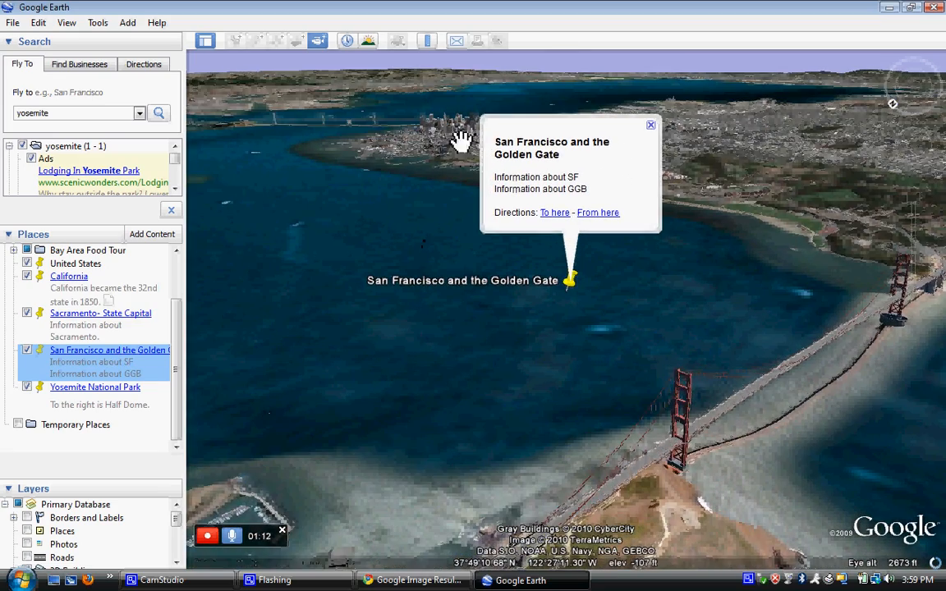
{"action": "left_click", "coordinate": [650, 126]}
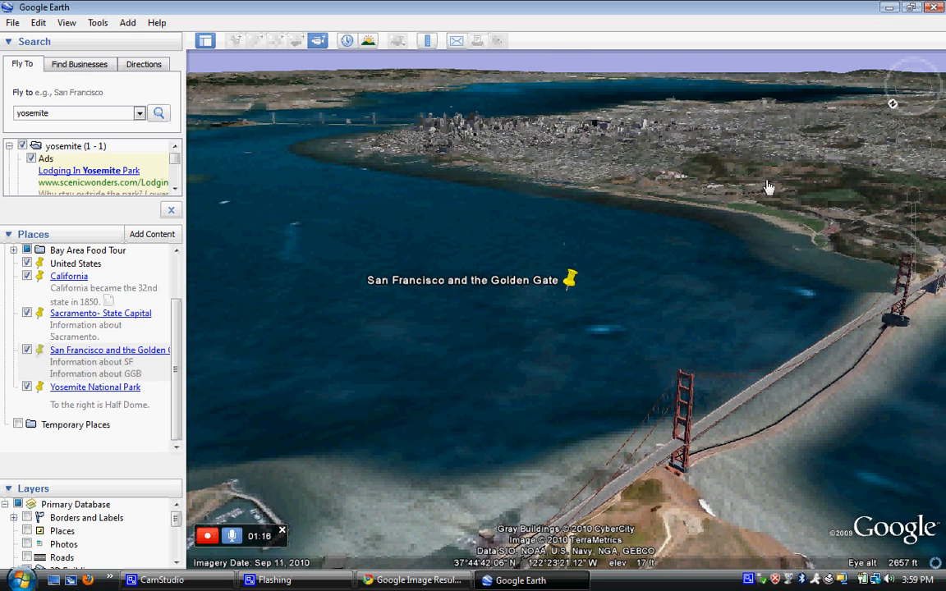
Step: Fly low over downtown San Francisco, then on to Yosemite National Park
{"action": "double_click", "coordinate": [474, 135]}
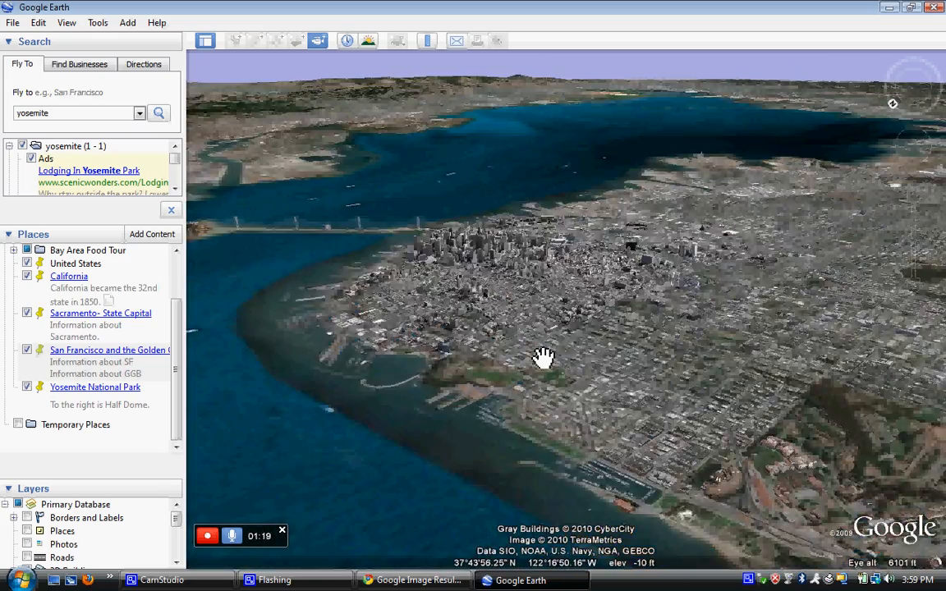
{"action": "double_click", "coordinate": [558, 351]}
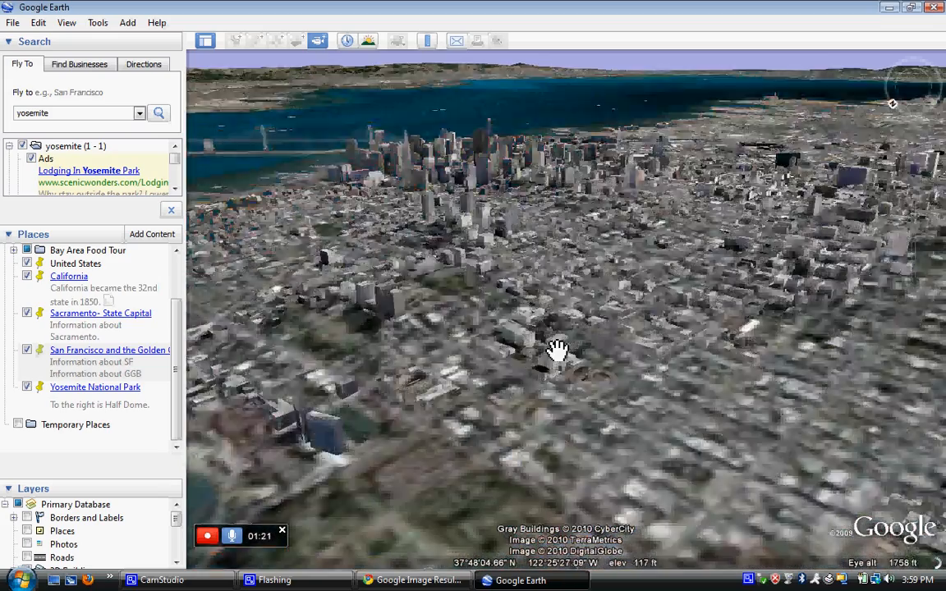
{"action": "left_click_drag", "start_coordinate": [558, 350], "coordinate": [501, 212]}
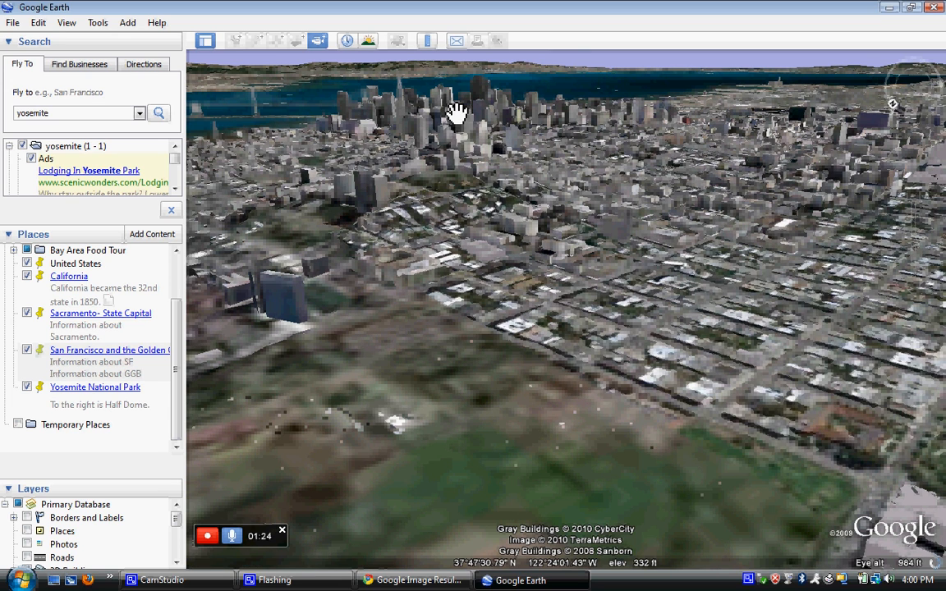
{"action": "double_click", "coordinate": [102, 389]}
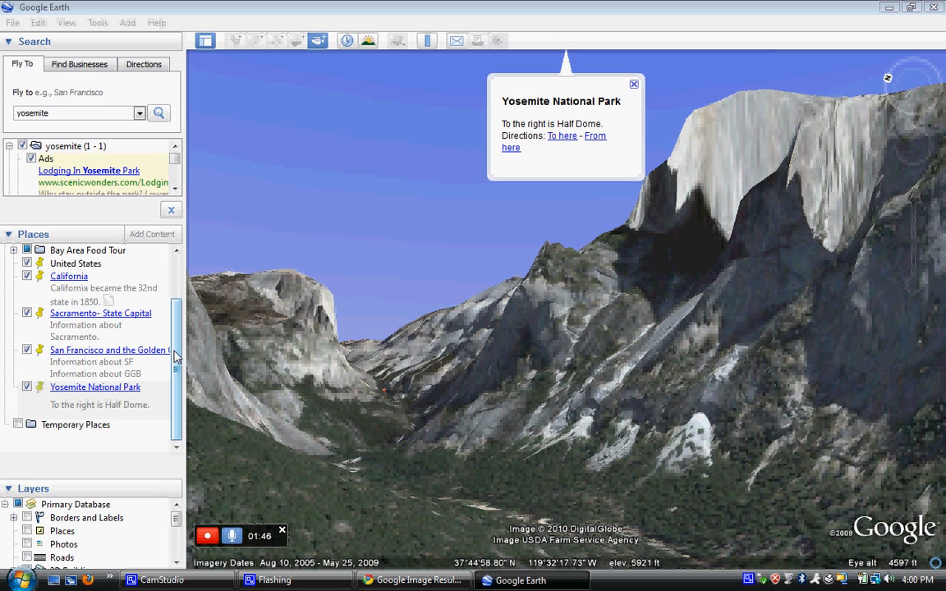
Step: Fly back from Yosemite to the California overview and close its balloon
{"action": "left_click", "coordinate": [68, 277]}
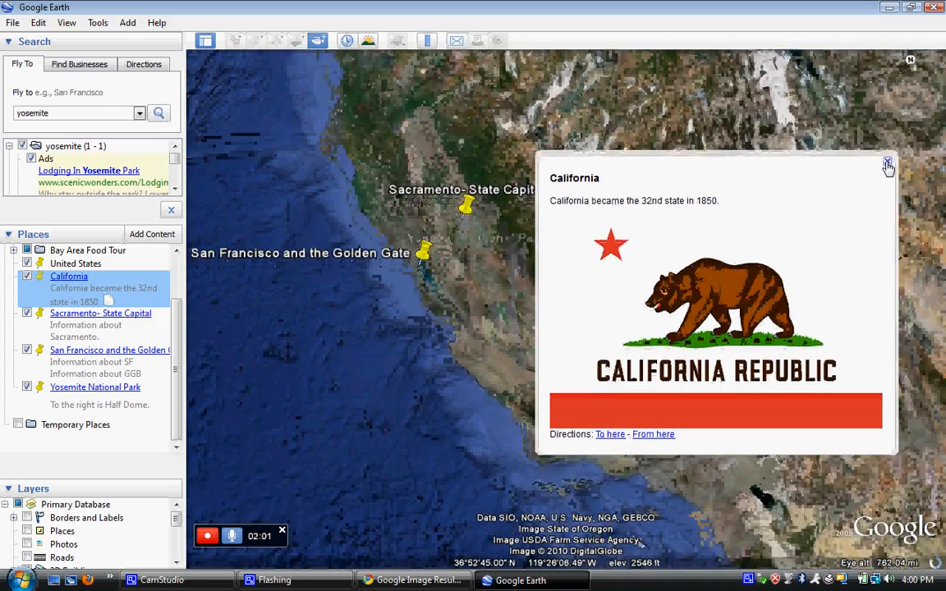
{"action": "left_click", "coordinate": [888, 167]}
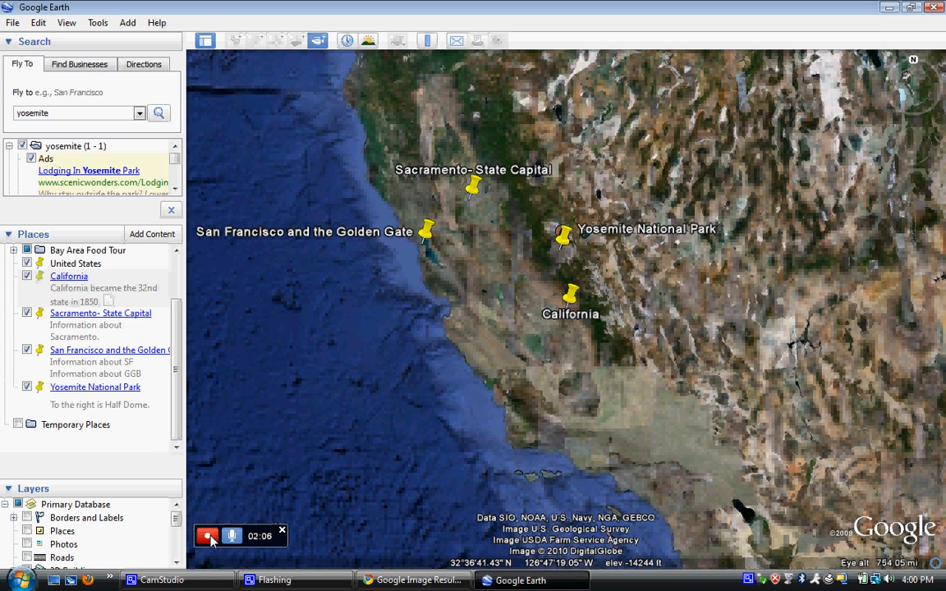
Step: Stop the tour recording, then pause and resume its playback
{"action": "left_click", "coordinate": [210, 536]}
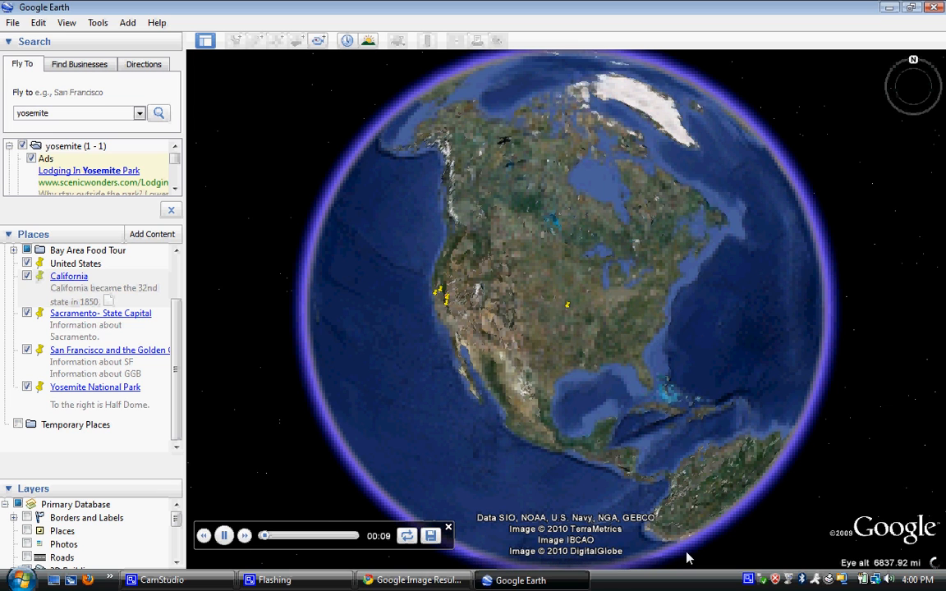
{"action": "left_click", "coordinate": [224, 536]}
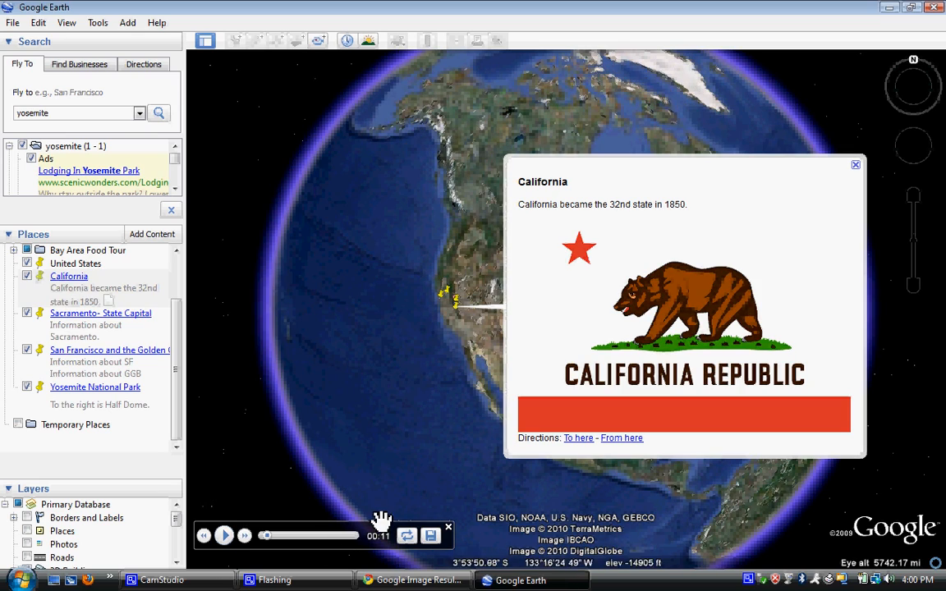
{"action": "left_click", "coordinate": [224, 536]}
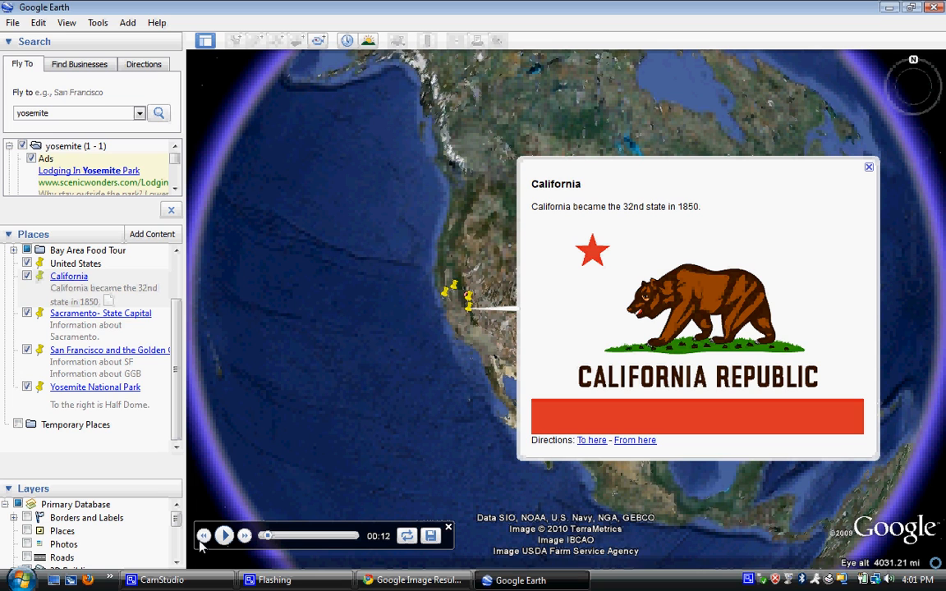
Step: Save the recorded tour as 'California State Report' and close the California balloon
{"action": "left_click", "coordinate": [431, 536]}
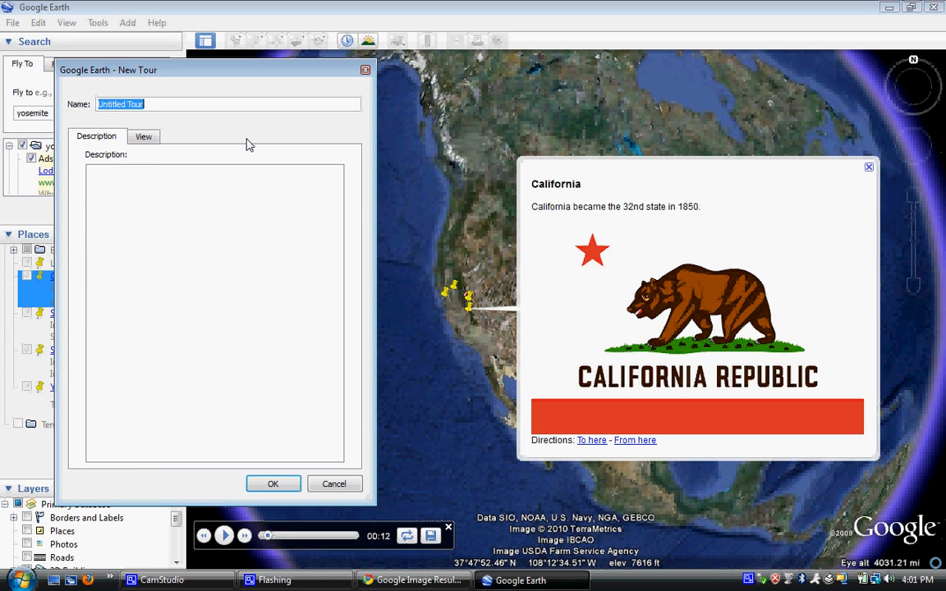
{"action": "type", "text": "Californ"}
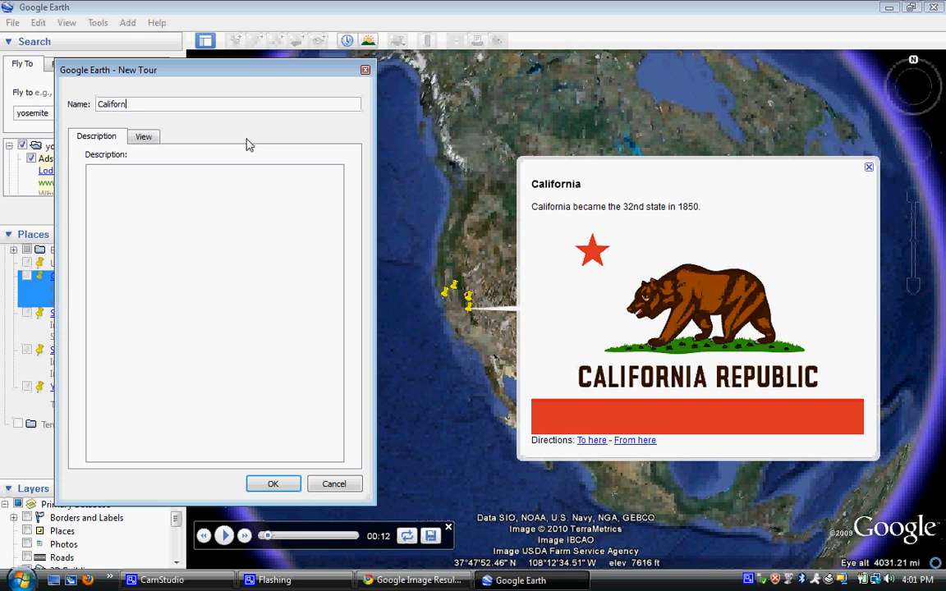
{"action": "type", "text": "ia State Report"}
{"action": "left_click", "coordinate": [273, 484]}
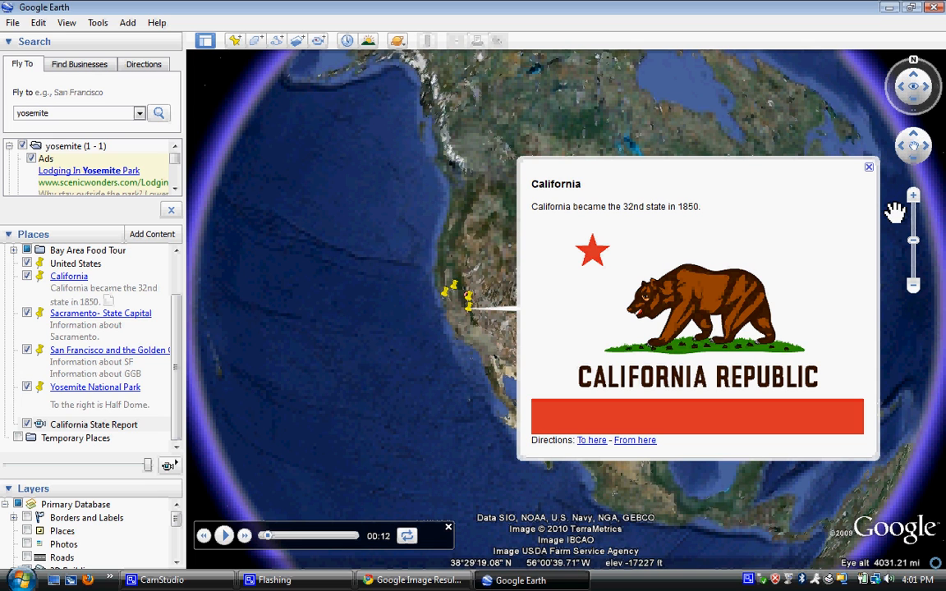
{"action": "left_click", "coordinate": [869, 169]}
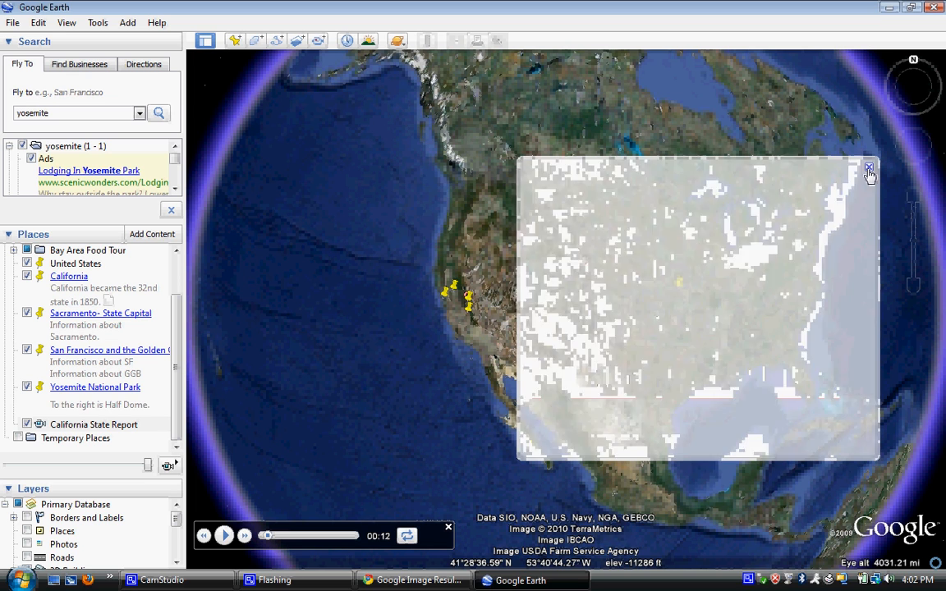